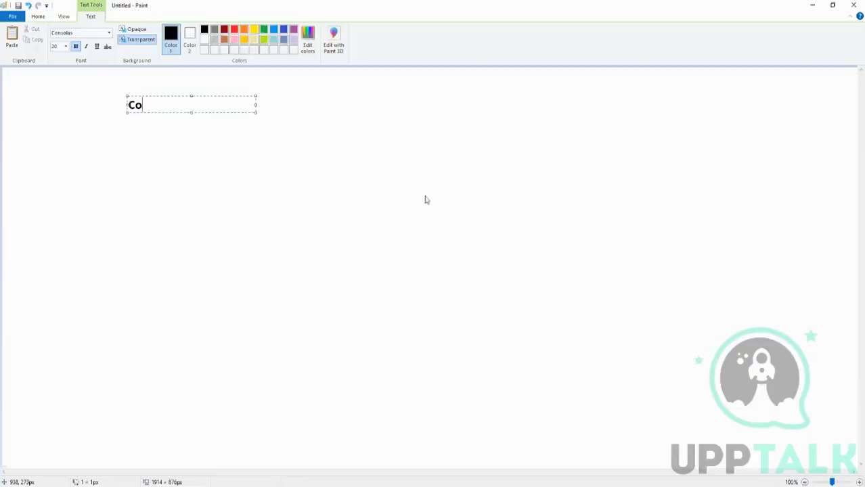
Complete the heading "Connectors" in the open text box and leave a blank line beneath it.
text(nnectors)
key(Return)
key(Return)
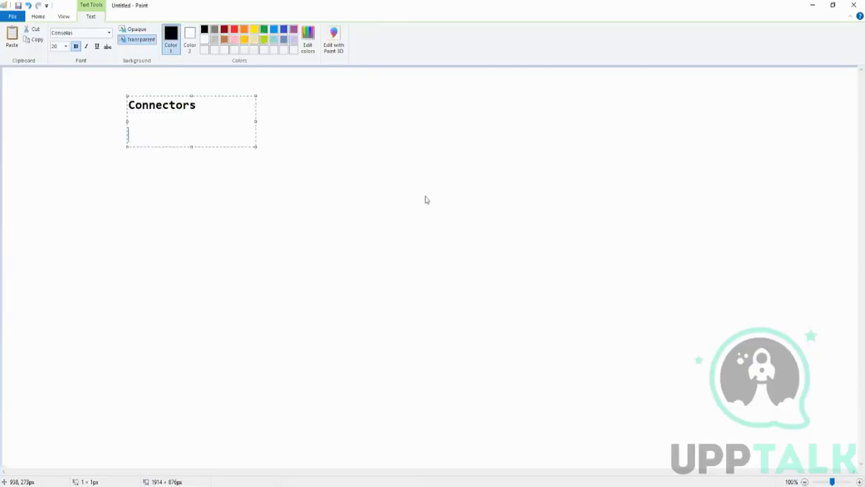
Enter "End to End" as the line of text below the Connectors heading.
text(End - to E)
key(BackSpace)
key(BackSpace)
key(BackSpace)
key(BackSpace)
key(BackSpace)
key(BackSpace)
text(to END)
key(BackSpace)
key(BackSpace)
text(nd )
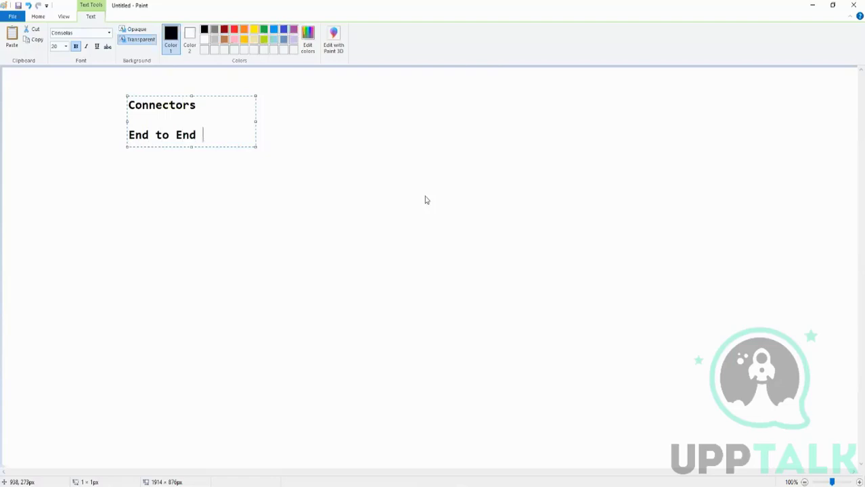
Add "(Packaged Connectors)" after "End to End", widen the text box to keep it on one line, and start a new line.
text((Pack)
key(BackSpace)
text(ckaged Connect)
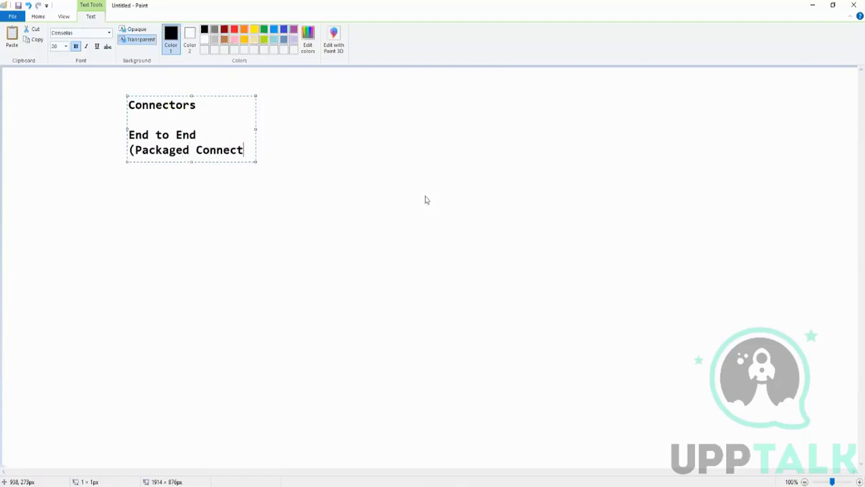
text(ors))
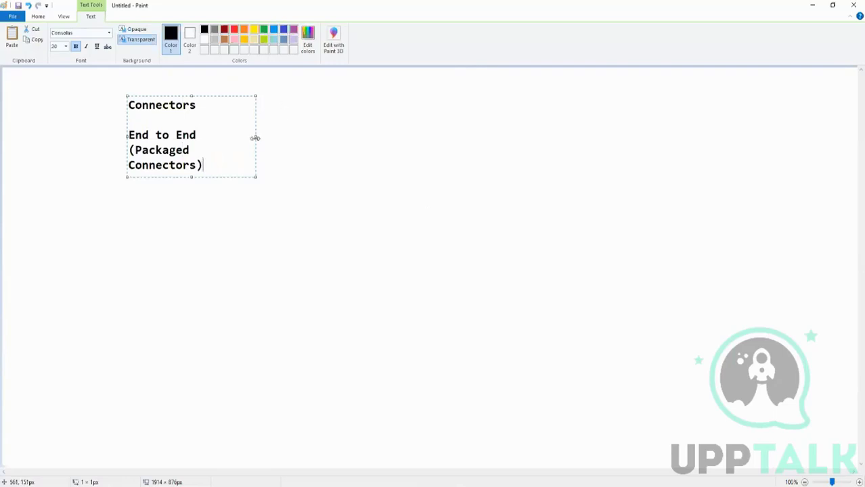
drag(256, 138, 557, 147)
key(Return)
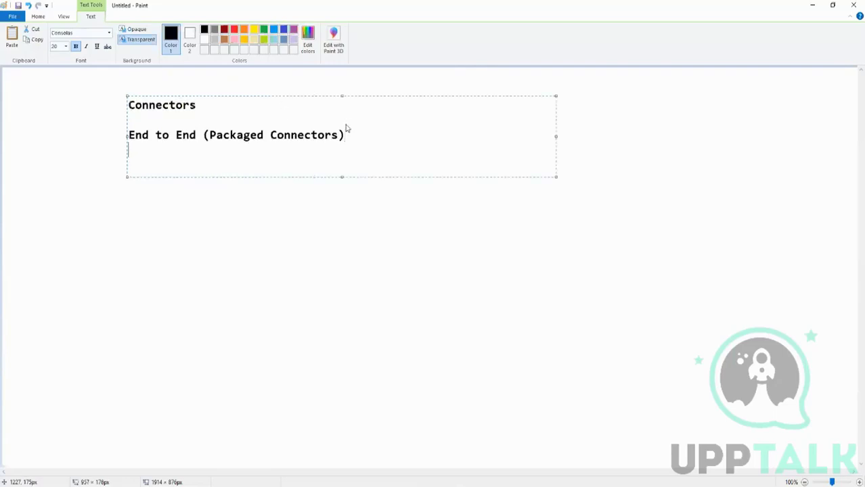
List "AMex", "Mastercard" and "Visa" on separate asterisk-bulleted lines under End to End (Packaged Connectors).
text(* AMex)
key(Return)
text(* Master)
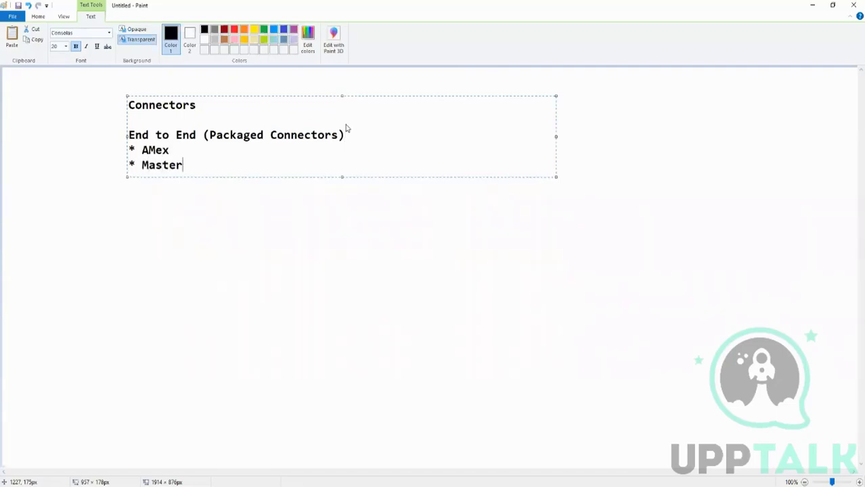
text(card)
key(Return)
text(* Visa)
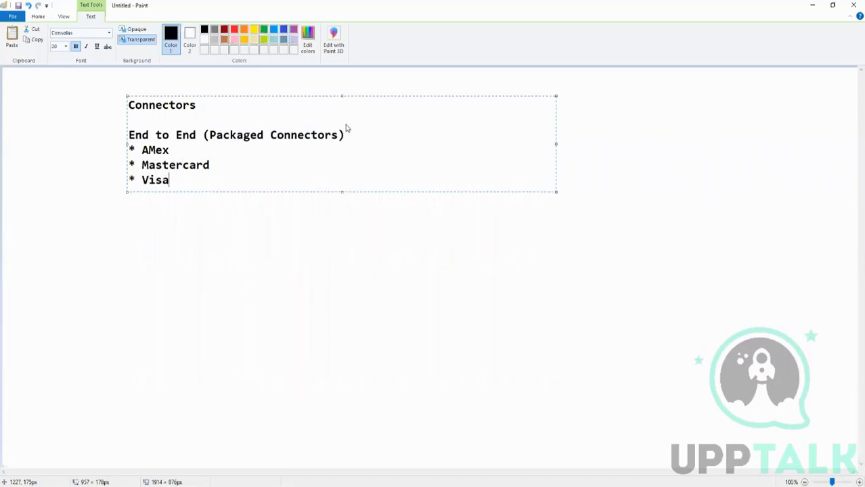
Add the asterisk-bulleted entries "VSP", "Wageworks" and "AETNA" below Visa and place the finished text on the canvas.
key(Return)
text(* VSP)
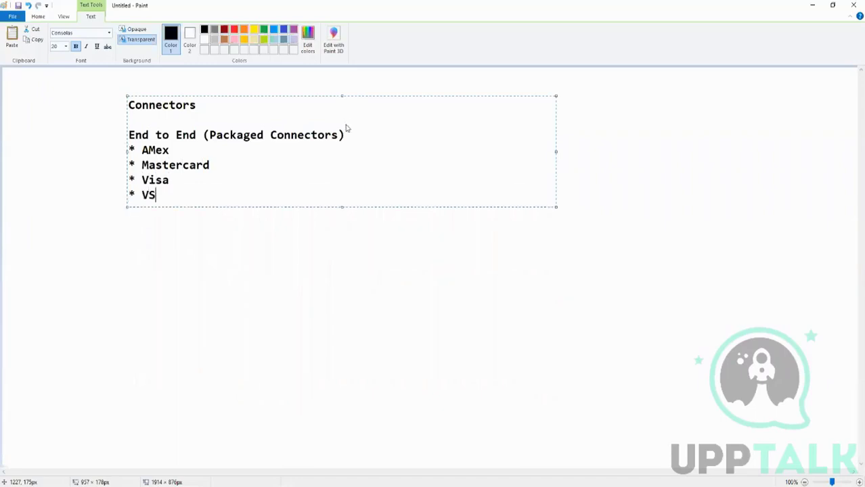
key(Return)
text(* Wageworks)
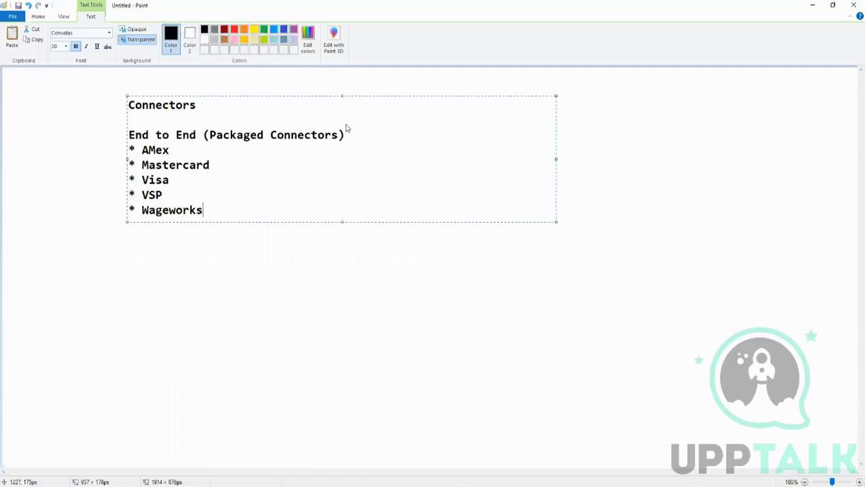
key(Return)
text(* AETNA)
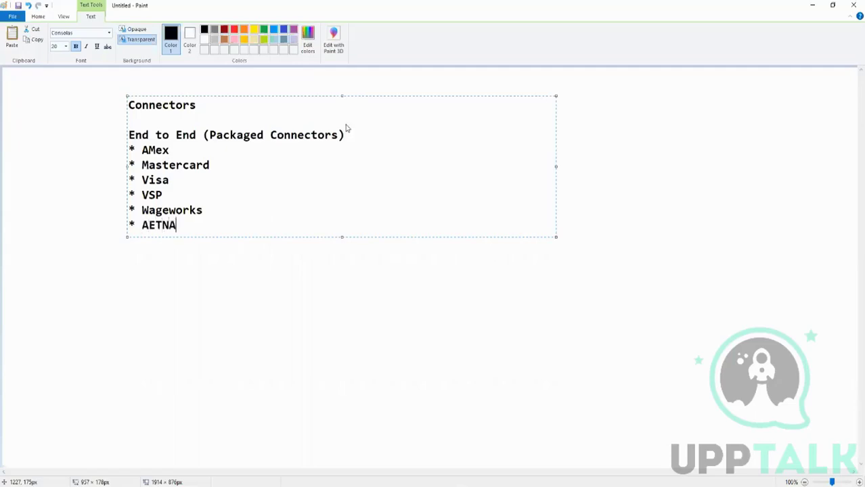
key(Return)
click(89, 122)
Mark AMex with a black pencil tick and the other vendors with red strokes, then outline the whole End to End list in red.
click(111, 36)
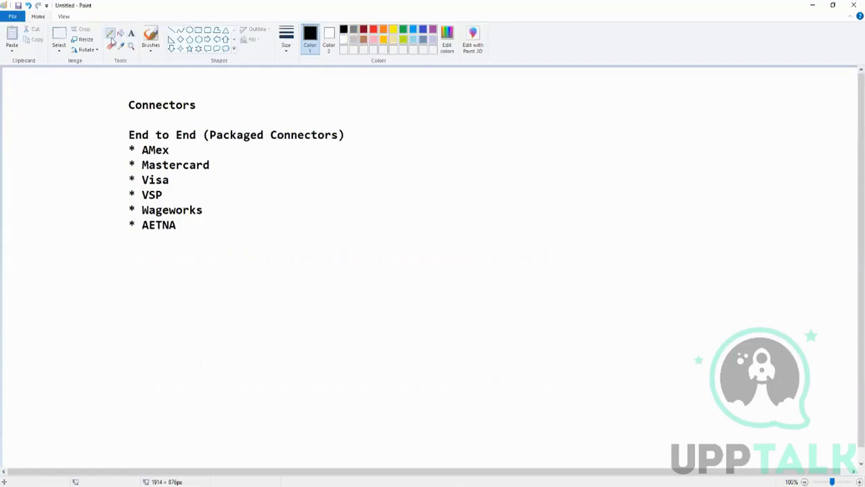
drag(112, 154, 135, 146)
click(373, 29)
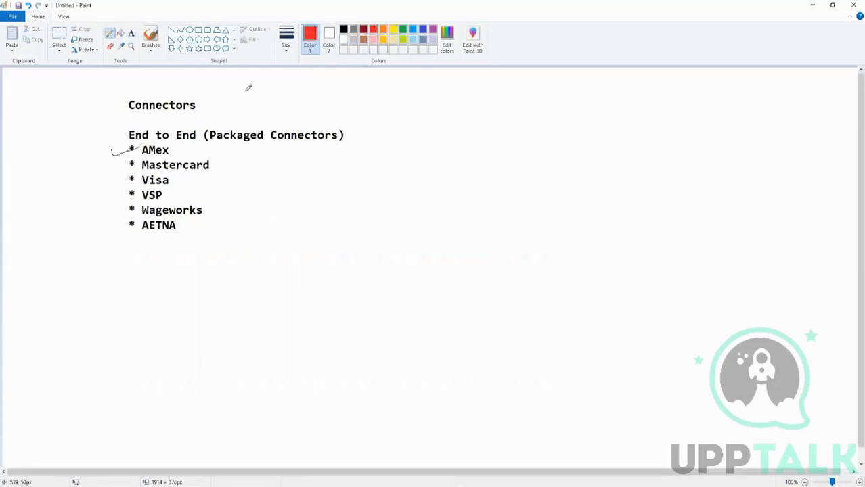
drag(116, 168, 169, 161)
mouse_move(120, 183)
mouse_down()
mouse_move(159, 174)
mouse_move(139, 194)
mouse_up()
mouse_move(100, 218)
mouse_down()
mouse_move(125, 203)
mouse_move(120, 222)
mouse_move(138, 241)
mouse_up()
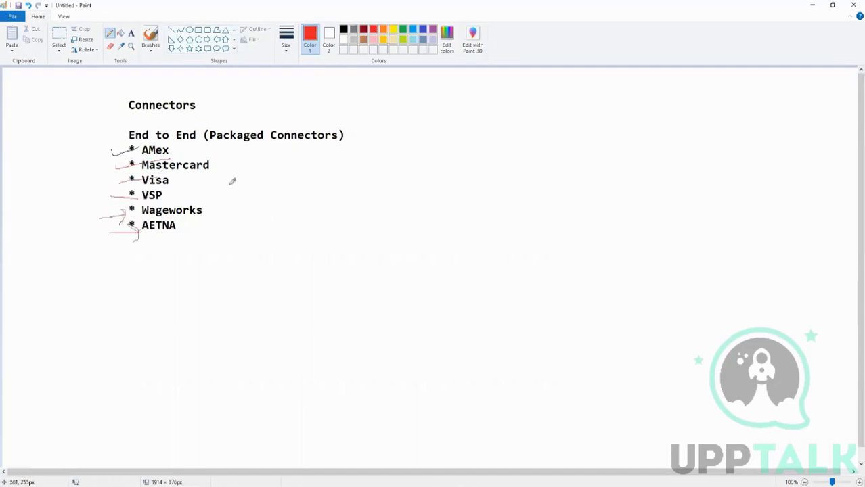
mouse_move(123, 128)
mouse_down()
mouse_move(97, 139)
mouse_move(123, 252)
mouse_move(385, 226)
mouse_move(277, 120)
mouse_move(101, 118)
mouse_move(67, 128)
mouse_up()
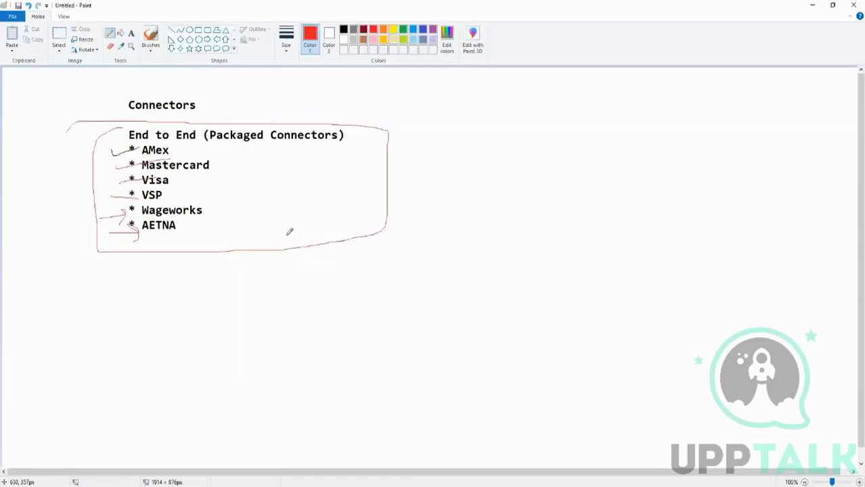
Add the red text heading "Generic Connectors" in the empty area beside the packaged connectors list.
click(131, 33)
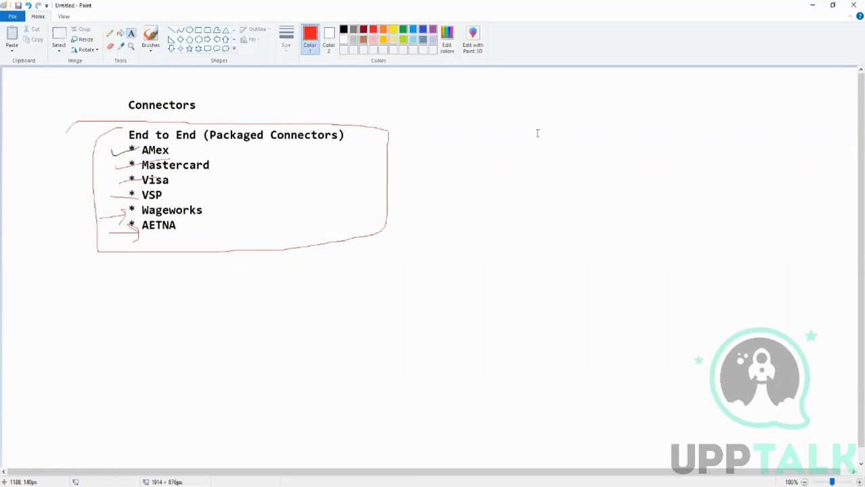
click(499, 116)
text(Gen)
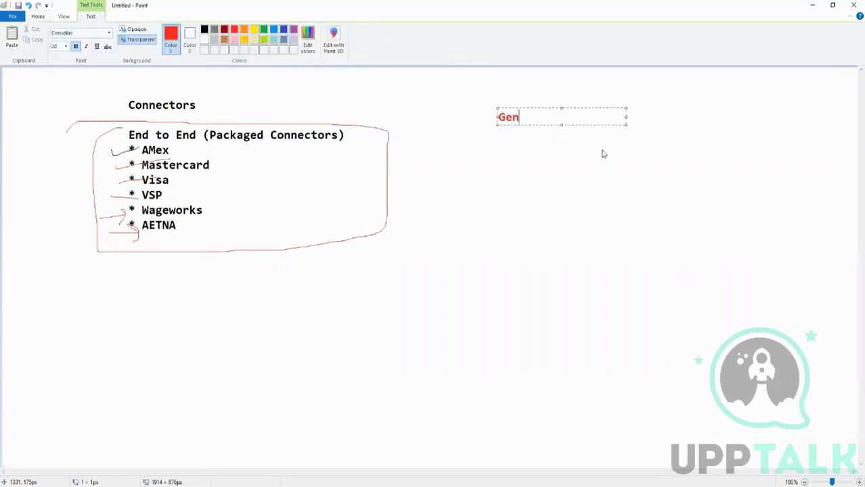
text(eric Connectors)
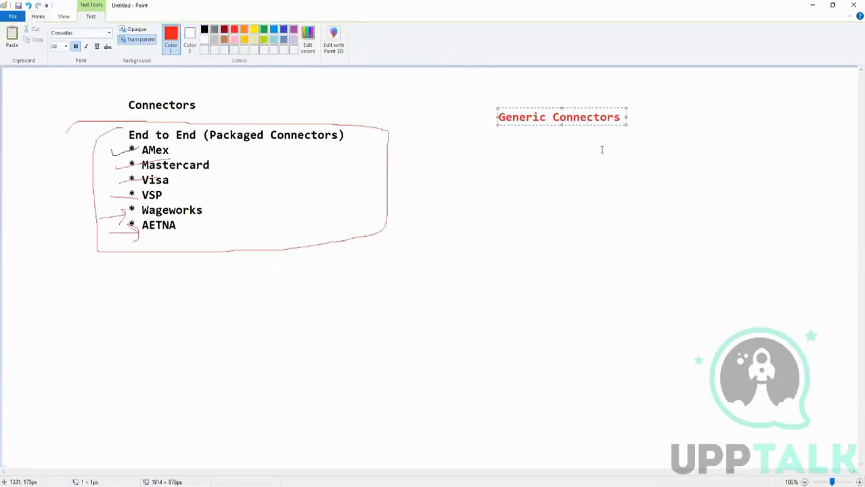
key(Return)
click(556, 187)
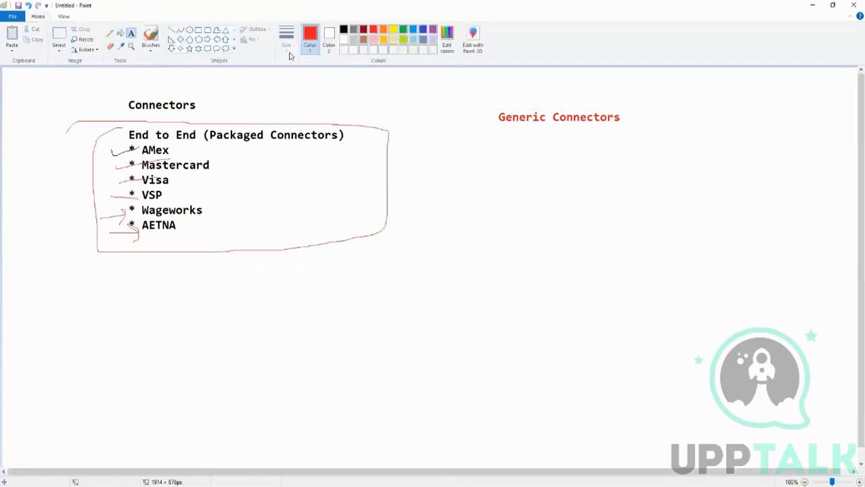
Begin a red note under Generic Connectors reading "not for any specific vendor but they".
click(493, 140)
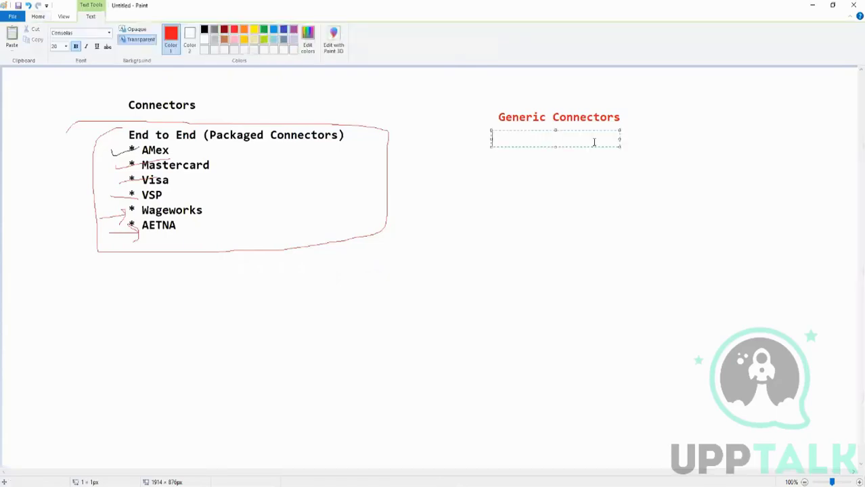
text(not for any s)
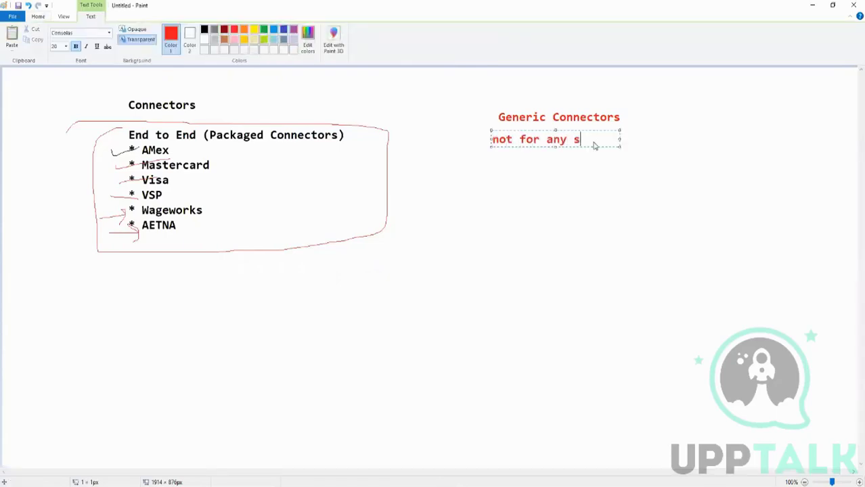
text(pecific ven)
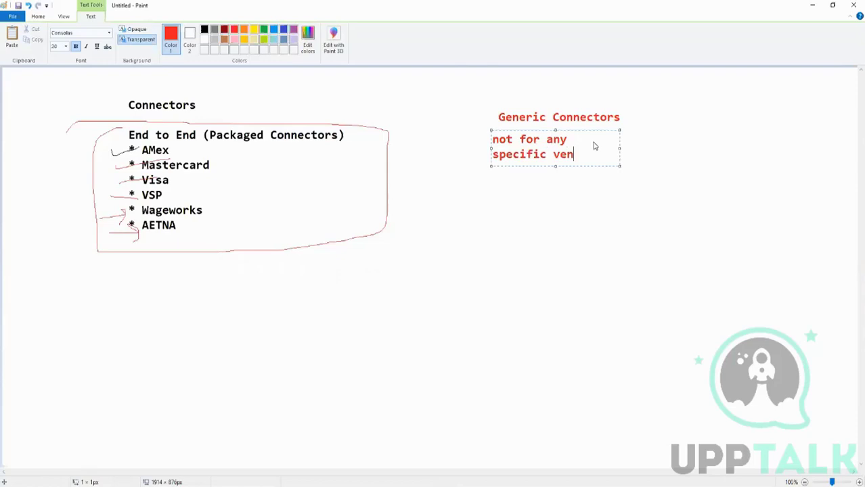
text(dor but they )
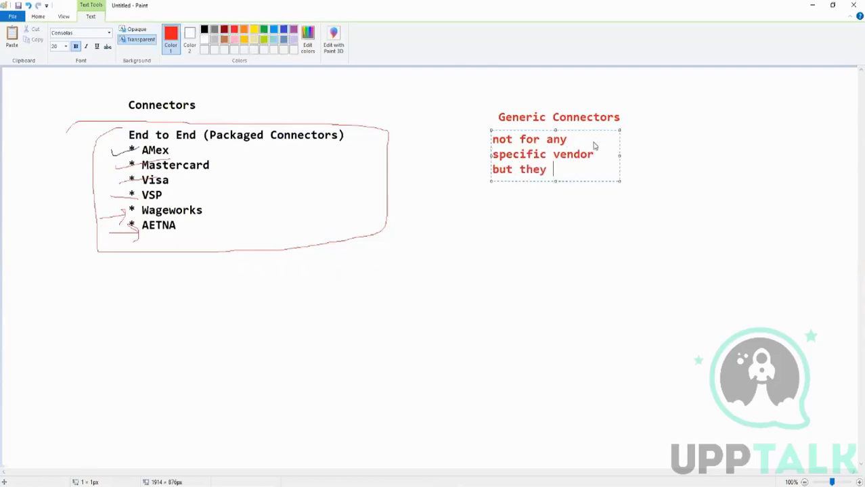
Finish the note with "help in achieving a general functionality" and widen its text box so it fits on two lines.
text(help in acheiving)
key(BackSpace)
key(BackSpace)
key(BackSpace)
key(BackSpace)
key(BackSpace)
key(BackSpace)
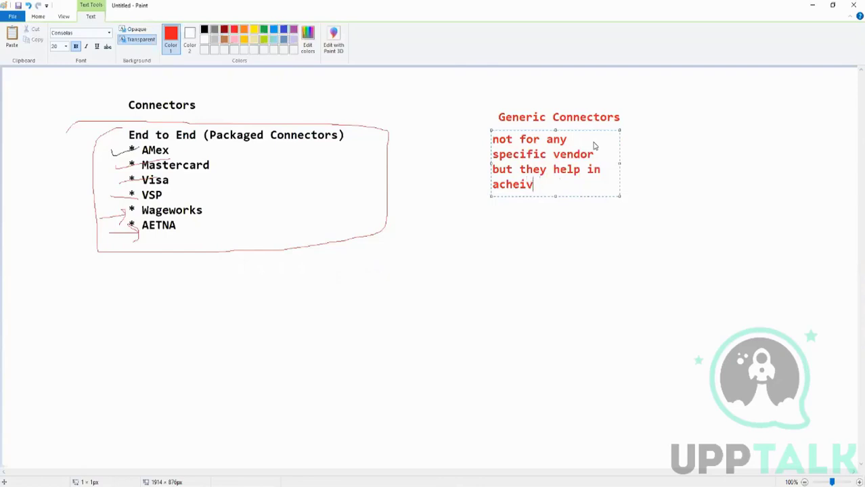
text(ieving a gene)
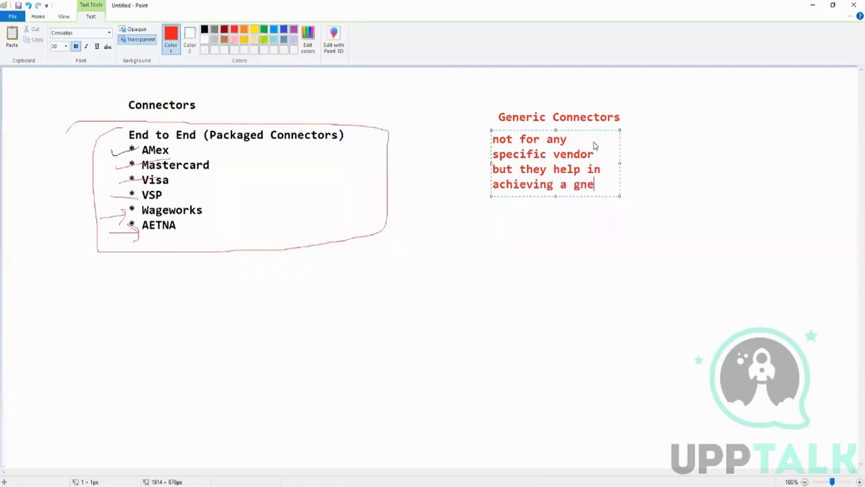
key(BackSpace)
key(BackSpace)
text(eneral)
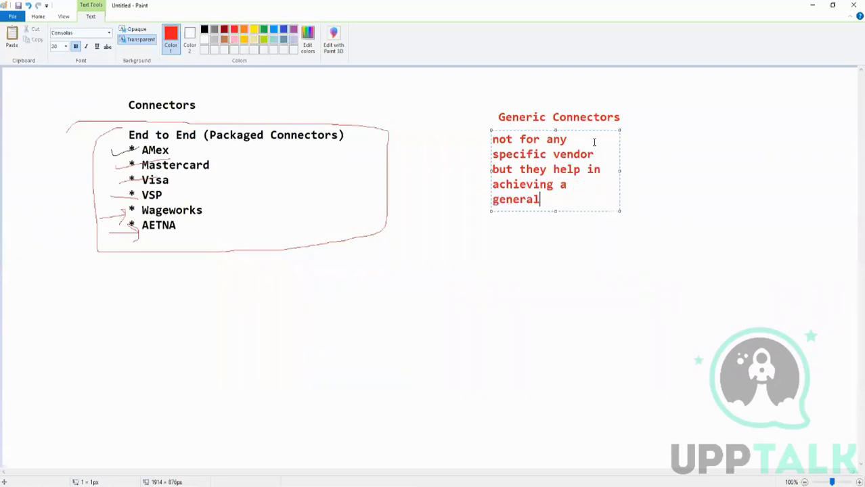
text( functionality)
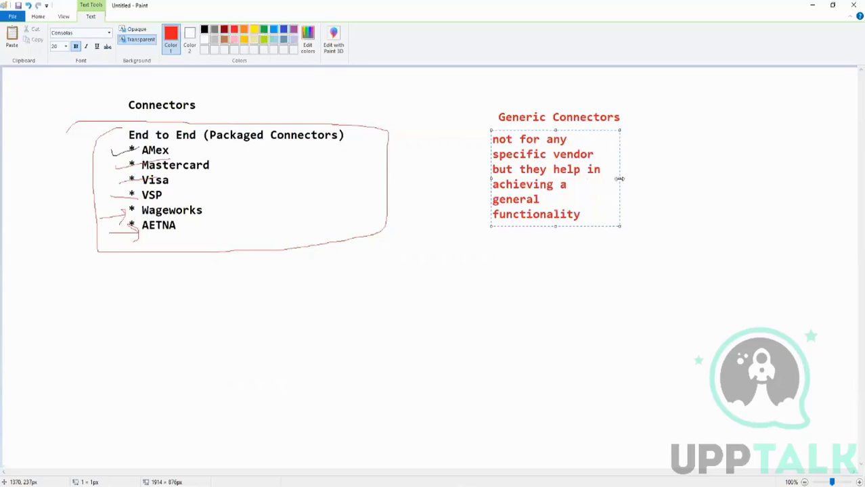
drag(620, 178, 802, 174)
click(675, 288)
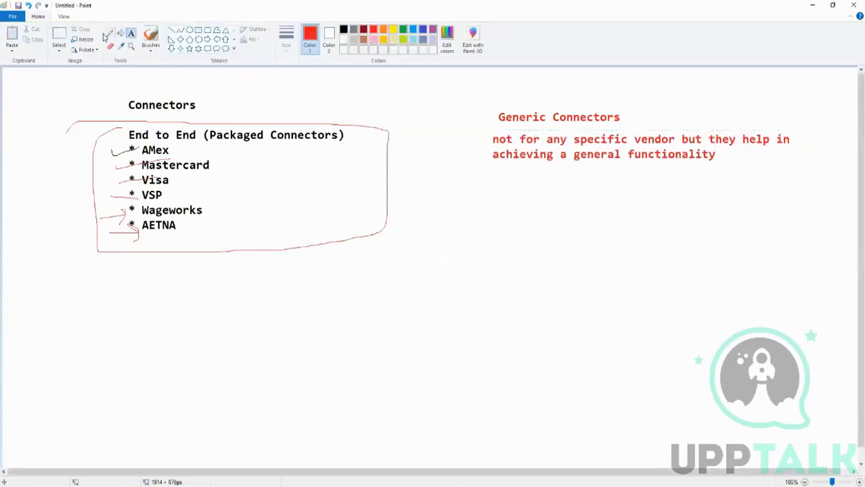
Add the indigo text "CORE CONNECTOR WORKER" on one line below the generic connectors note and circle it freehand with the pencil.
click(404, 30)
click(423, 31)
click(444, 218)
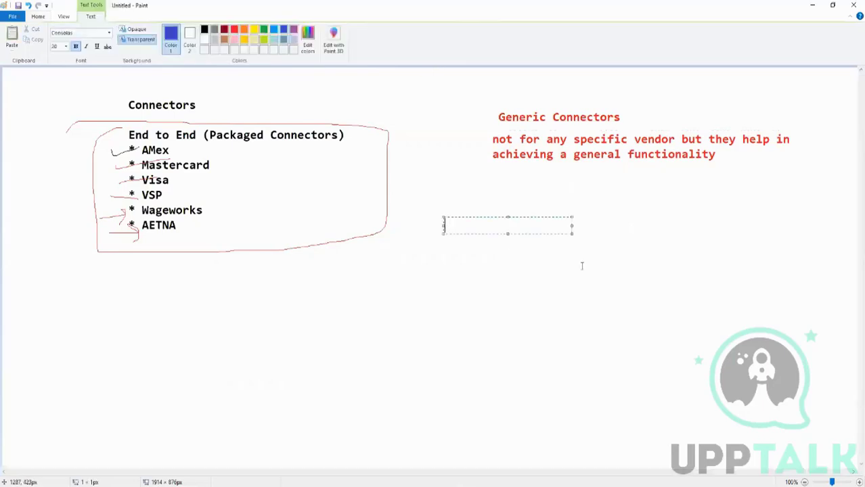
text(CORE CONNECTOR WORKER)
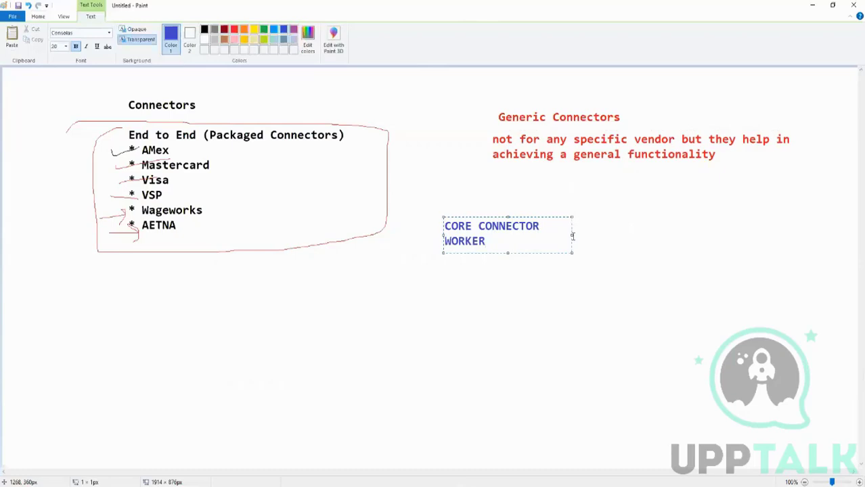
drag(574, 235, 676, 226)
click(516, 295)
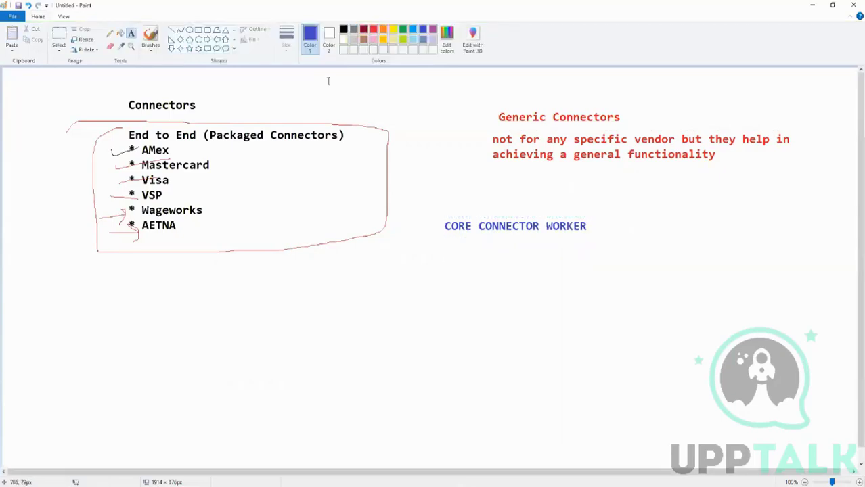
click(109, 34)
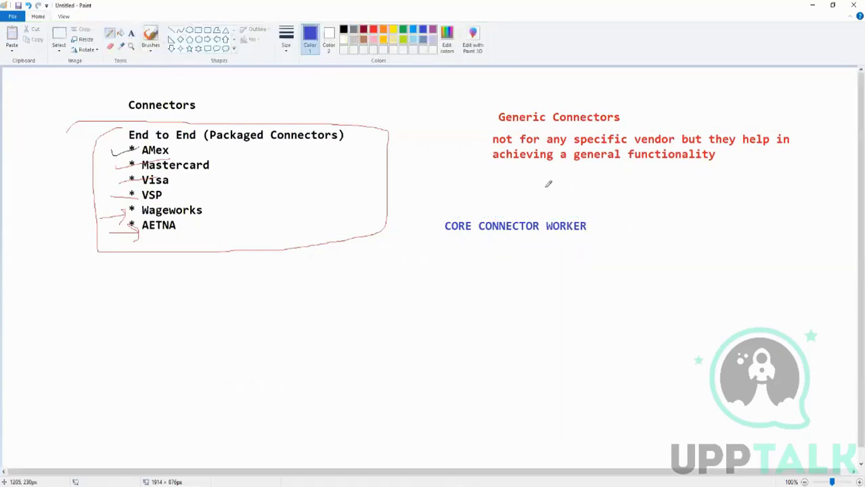
mouse_move(600, 215)
mouse_down()
mouse_move(413, 213)
mouse_move(532, 260)
mouse_move(610, 201)
mouse_move(573, 207)
mouse_up()
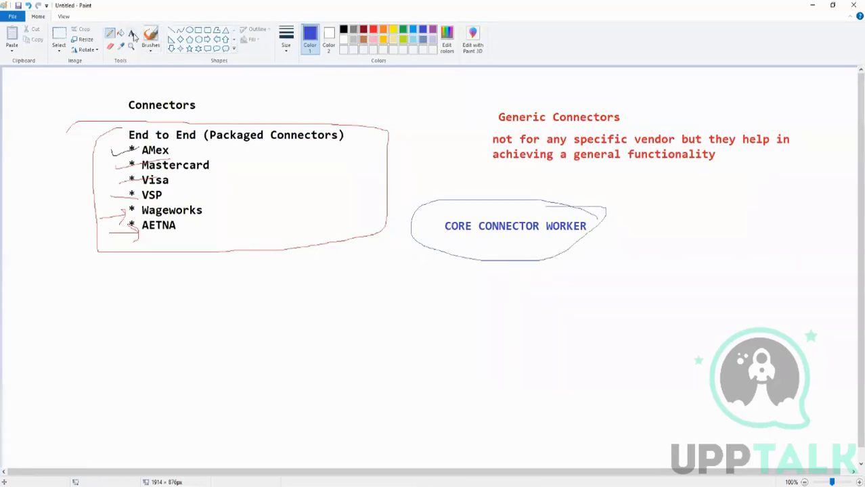
Add the indigo text "CHANGE DETECTION" just below the circled CORE CONNECTOR WORKER label.
click(132, 34)
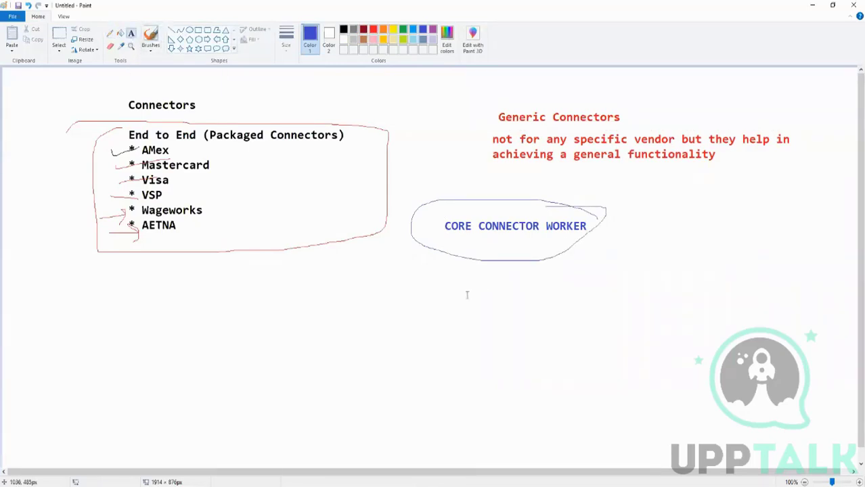
click(444, 273)
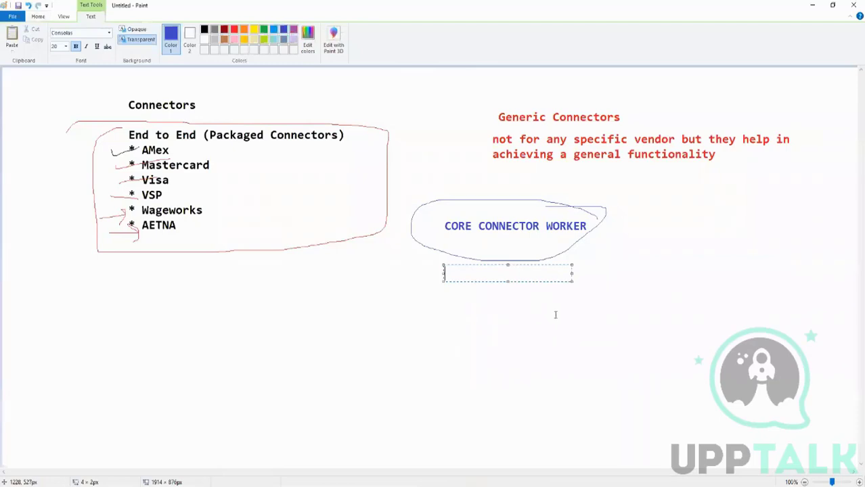
text(CHANGE DE)
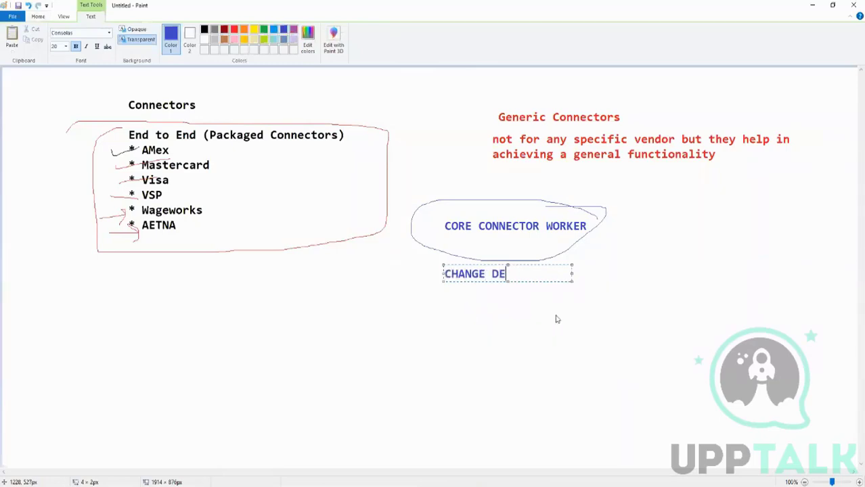
text(TECTION)
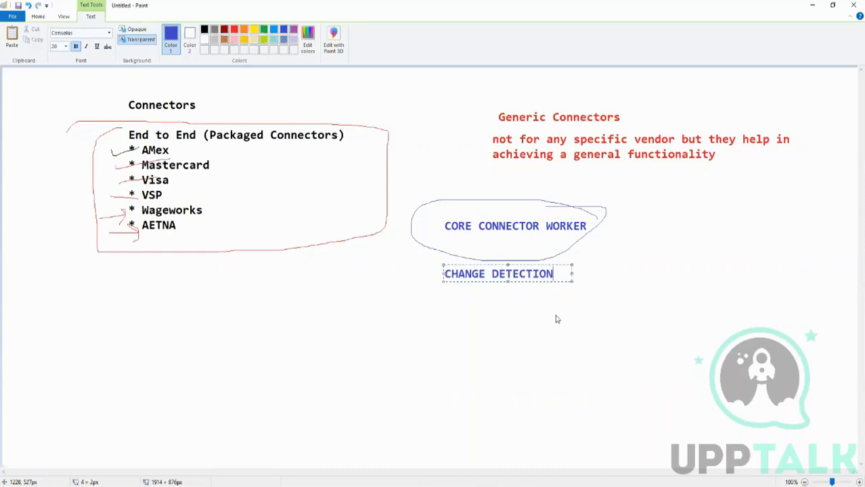
click(433, 313)
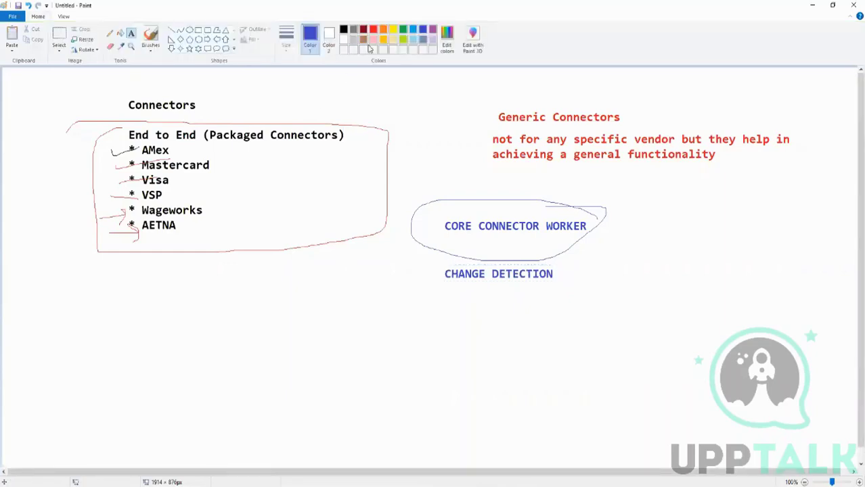
With a red pencil, tick and underline CHANGE DETECTION and underline the word WORKER in the circled label.
click(374, 31)
click(110, 32)
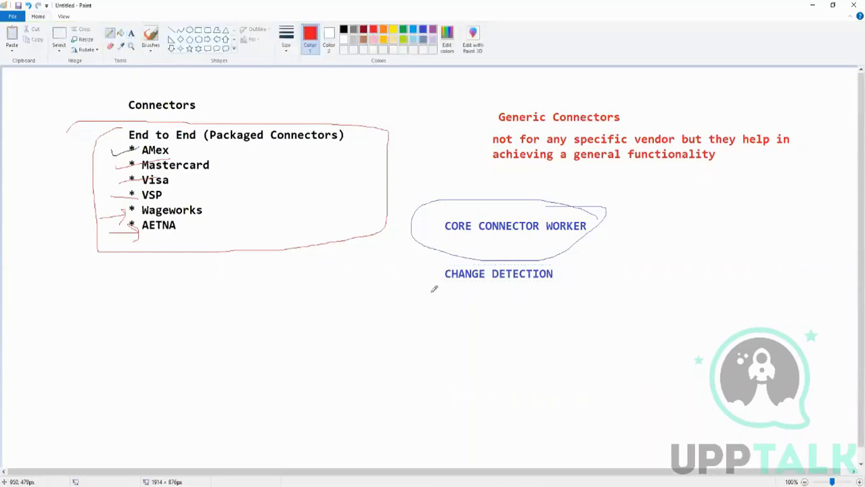
drag(419, 275, 450, 265)
drag(560, 234, 585, 235)
drag(438, 291, 588, 291)
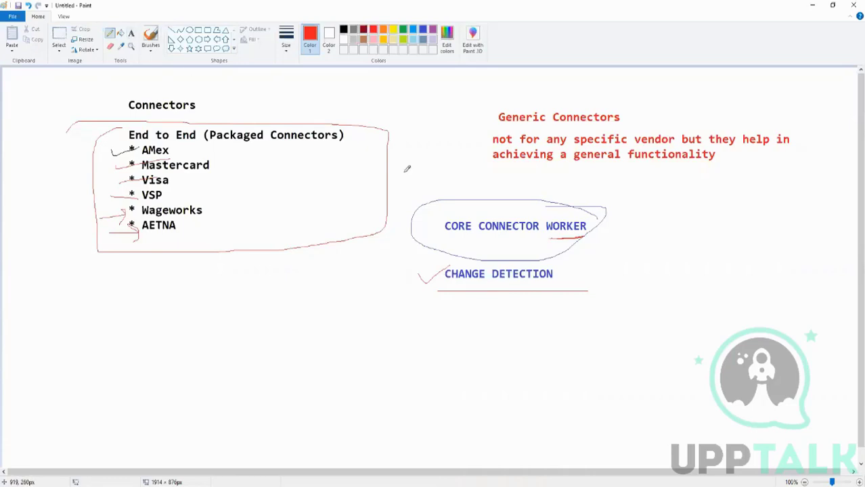
Add the red text "FULL FILE" below the underlined CHANGE DETECTION label.
click(133, 35)
click(450, 306)
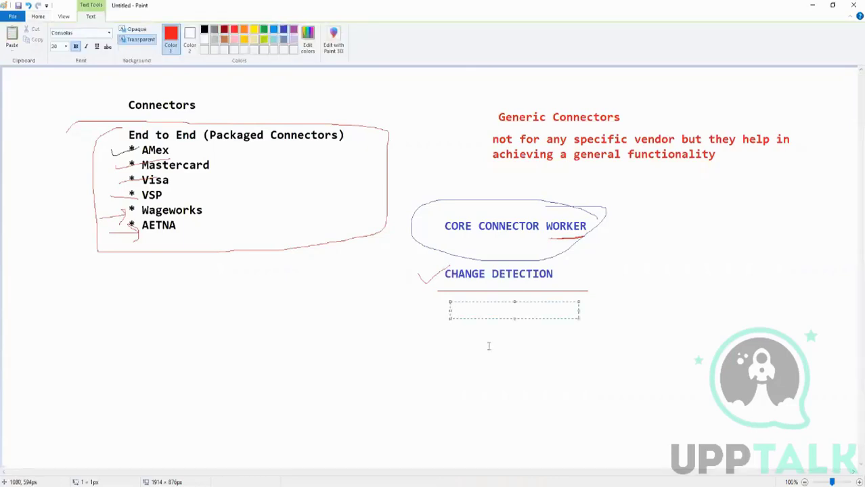
text(FULL FILE)
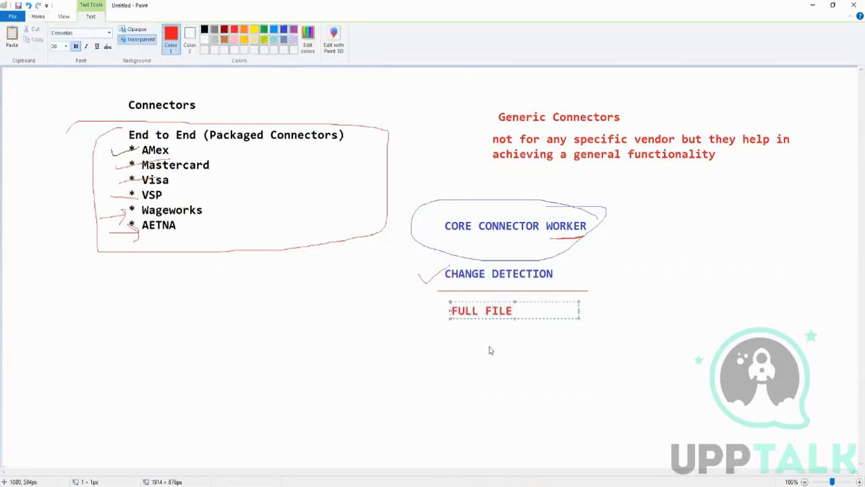
click(352, 401)
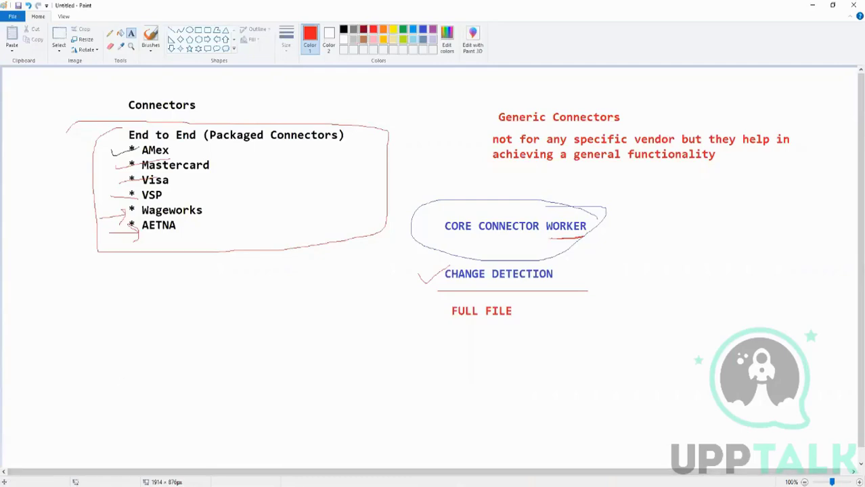
Switch to Core Connector Worker.pdf in Adobe Reader and read the chapter's opening paragraph, selecting the passages on exported data changes, XML format and worker events.
key(alt+Tab)
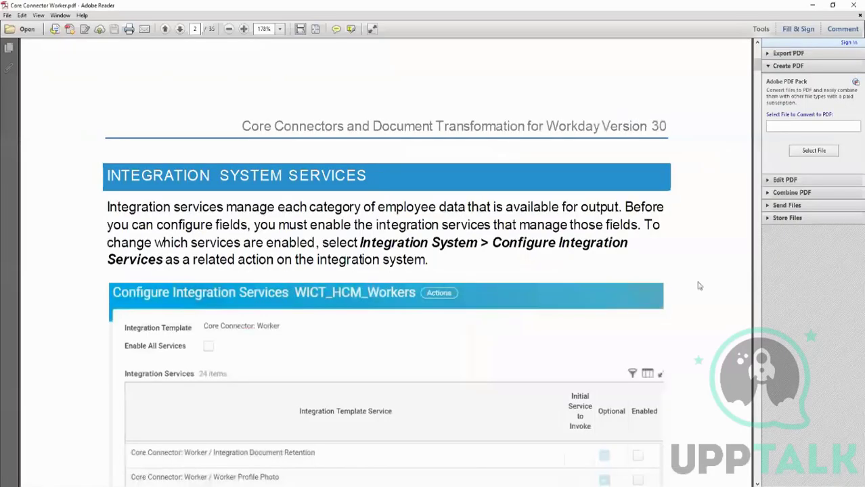
scroll(560, 252, up, 3)
scroll(561, 252, up, 10)
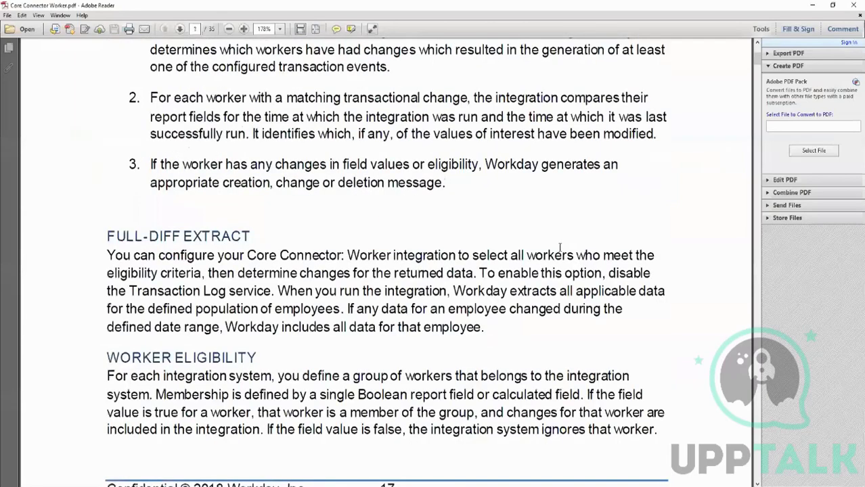
scroll(561, 252, up, 3)
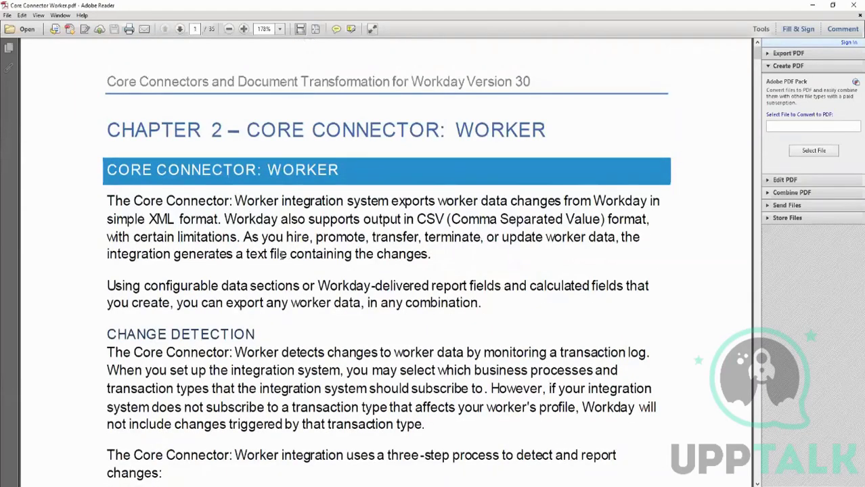
drag(281, 201, 647, 202)
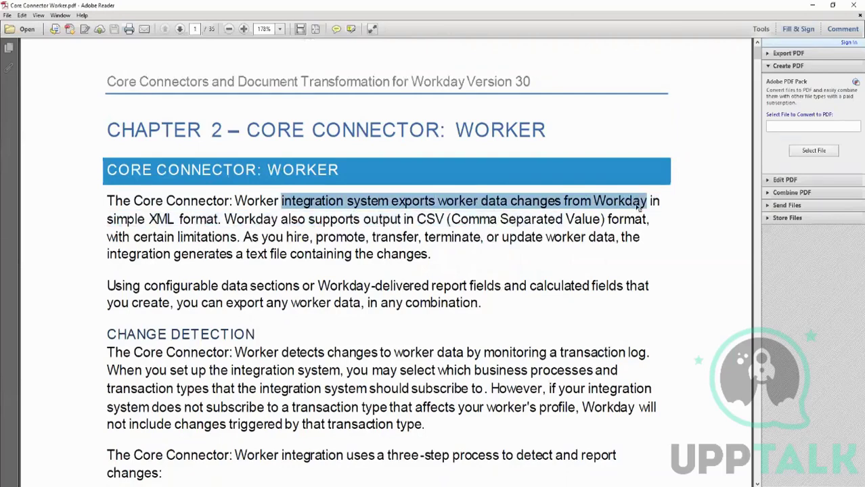
drag(220, 219, 149, 218)
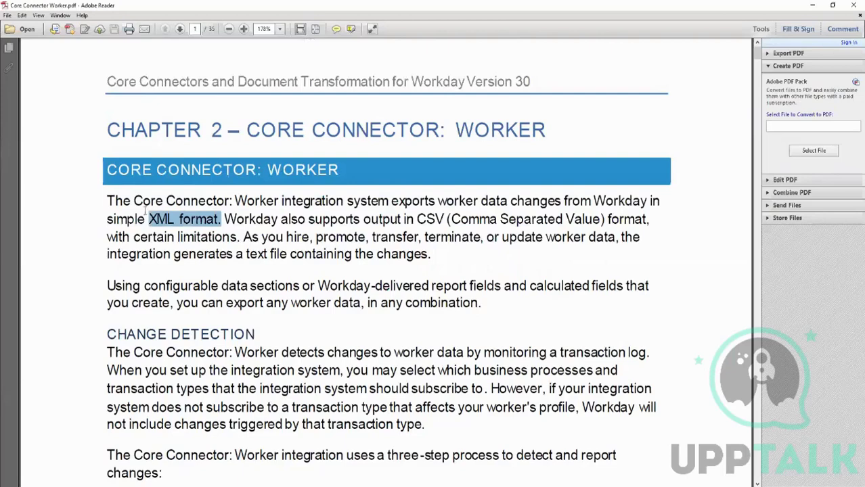
click(441, 268)
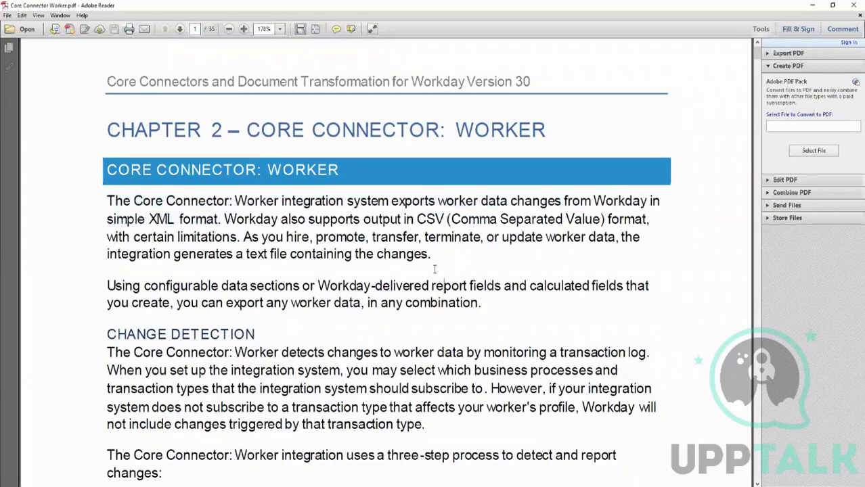
drag(262, 238, 541, 240)
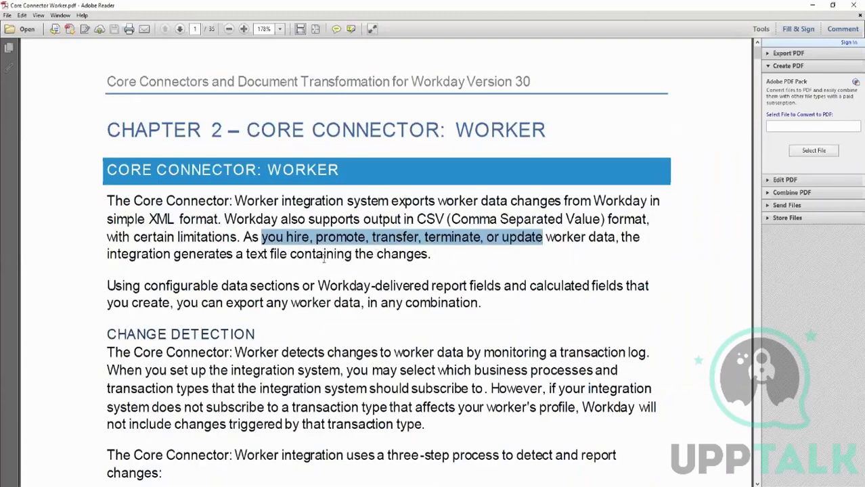
drag(434, 255, 299, 247)
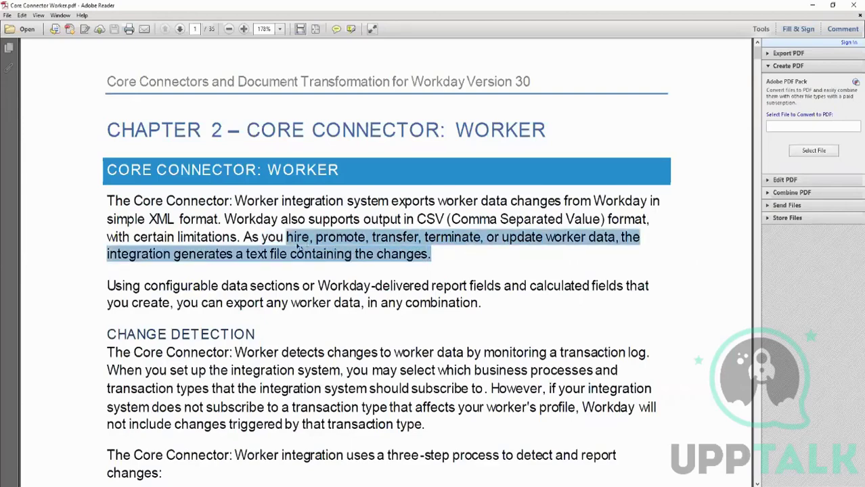
click(280, 317)
Read the Change Detection section, selecting key phrases in its heading, introduction and the three-step process for detecting and reporting changes.
scroll(357, 275, down, 2)
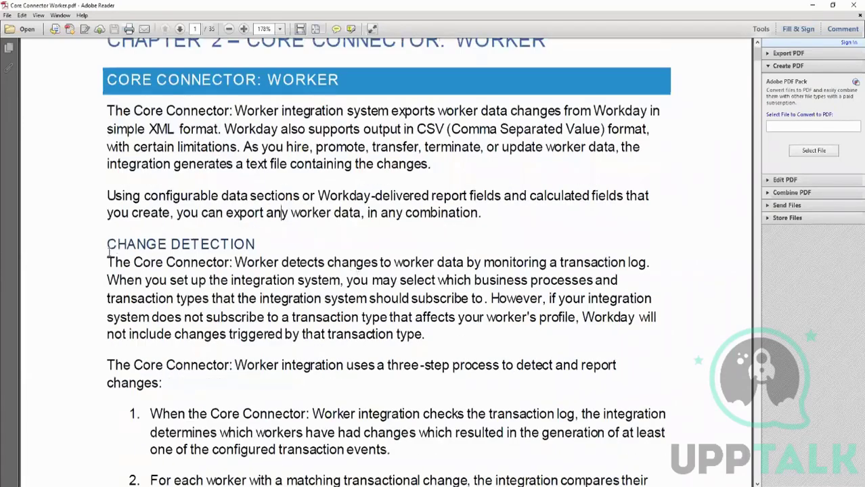
drag(109, 245, 253, 247)
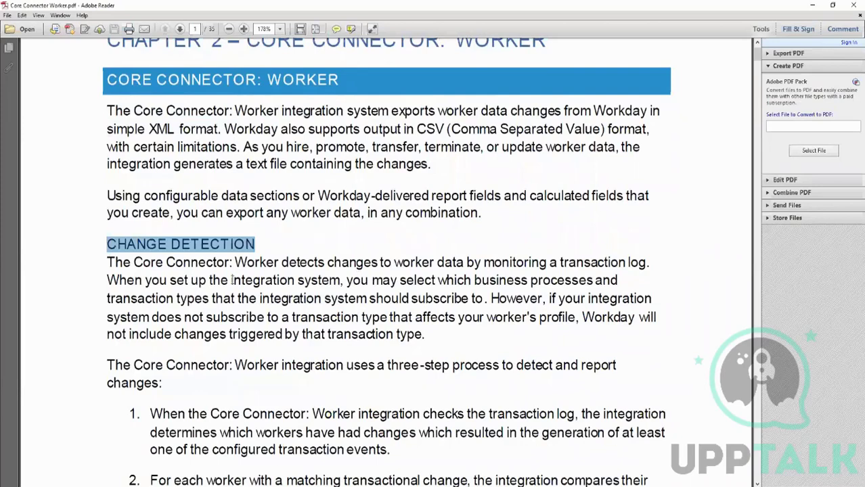
drag(107, 263, 280, 263)
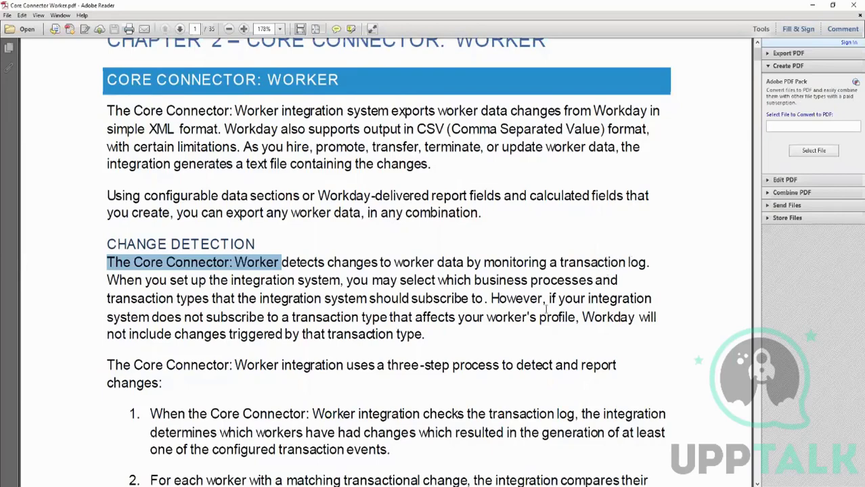
scroll(511, 235, down, 5)
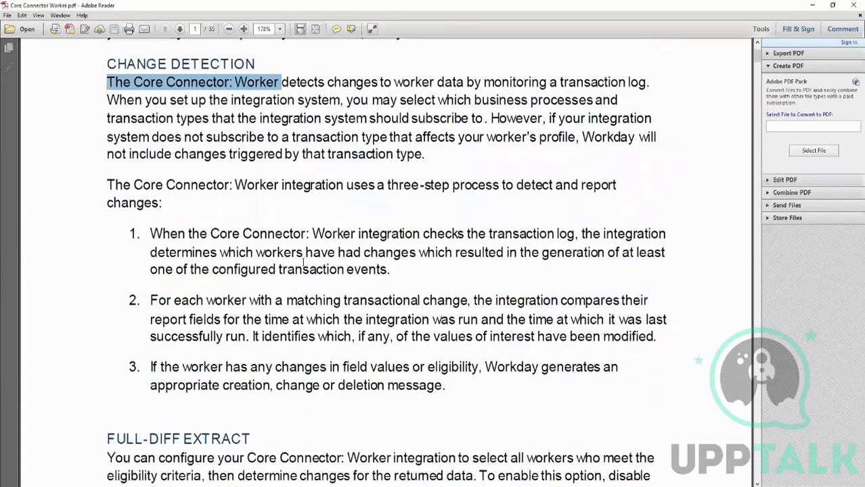
click(108, 184)
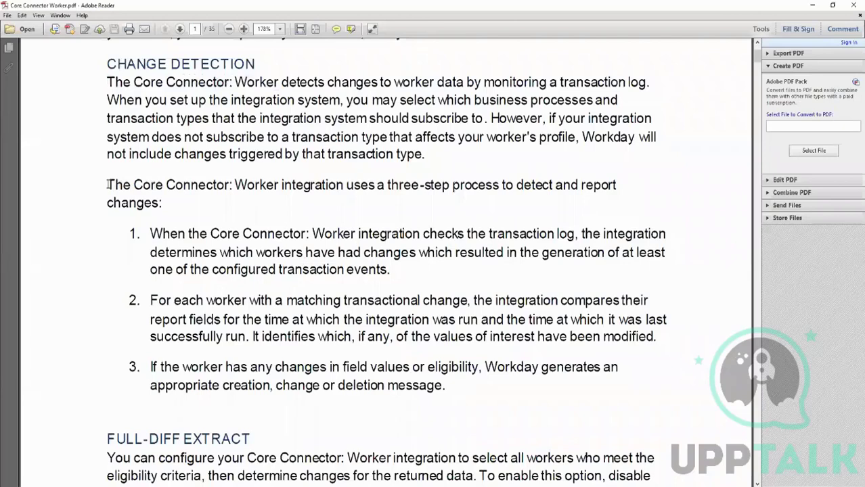
drag(108, 184, 616, 185)
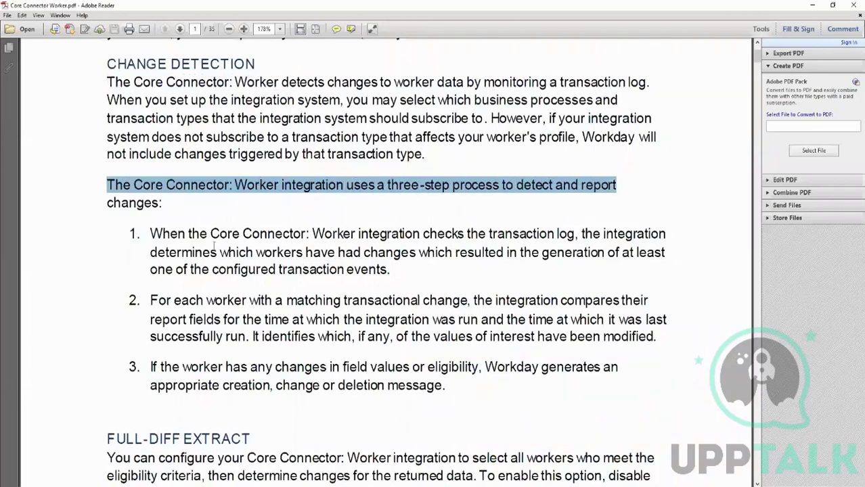
click(213, 248)
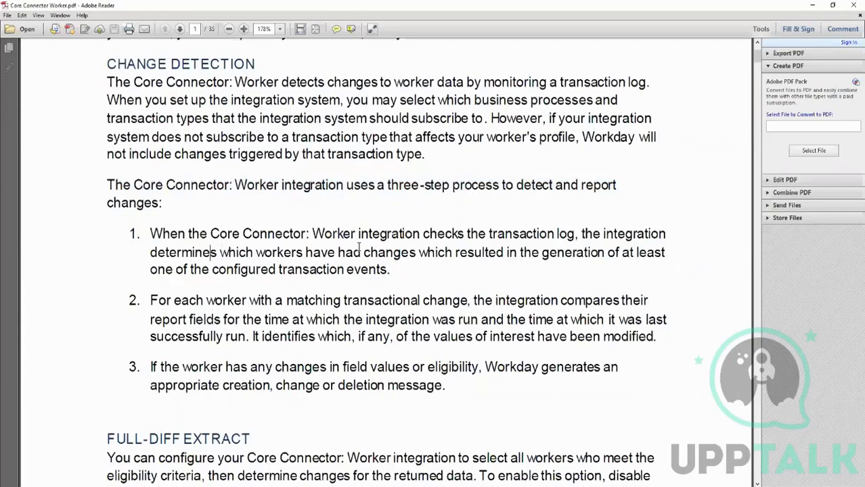
drag(577, 234, 312, 234)
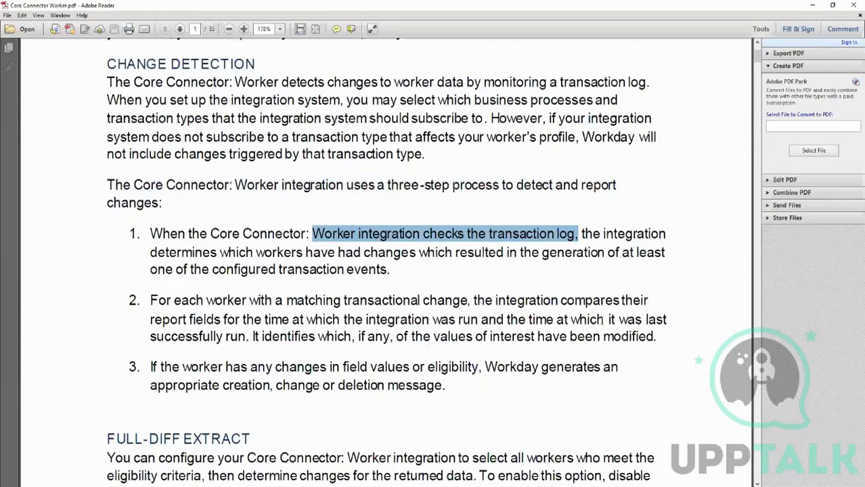
drag(673, 318, 398, 320)
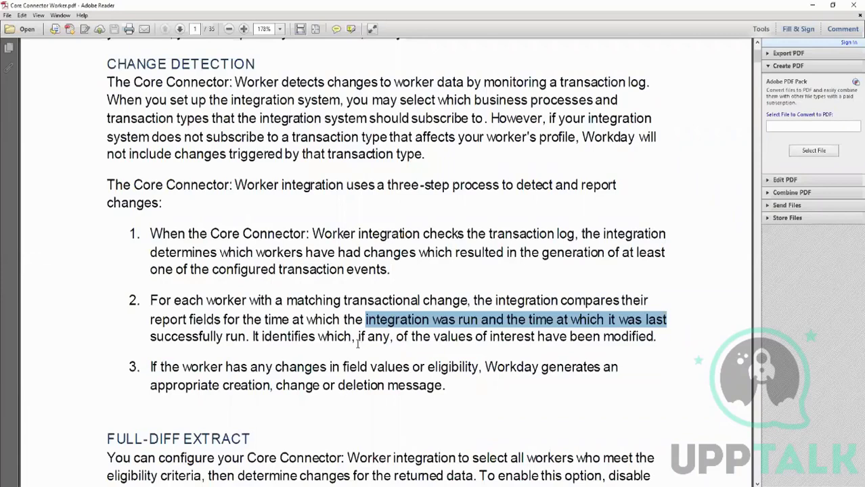
drag(477, 366, 428, 366)
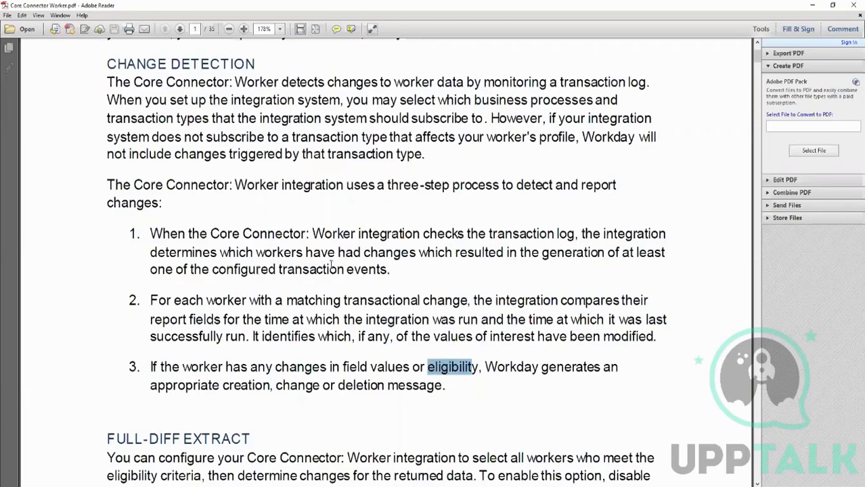
Read the Full-Diff Extract and Worker Eligibility sections, selecting their headings, the "Boolean report" phrase and most of the eligibility paragraph.
scroll(332, 264, down, 5)
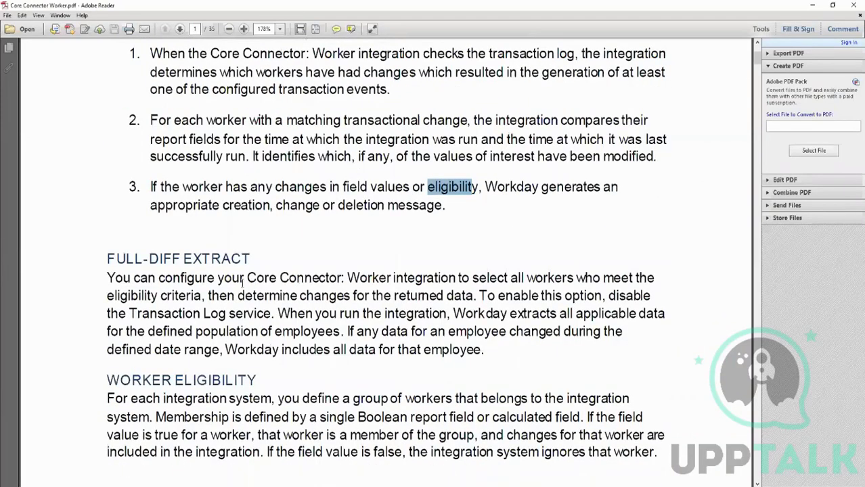
drag(242, 282, 430, 278)
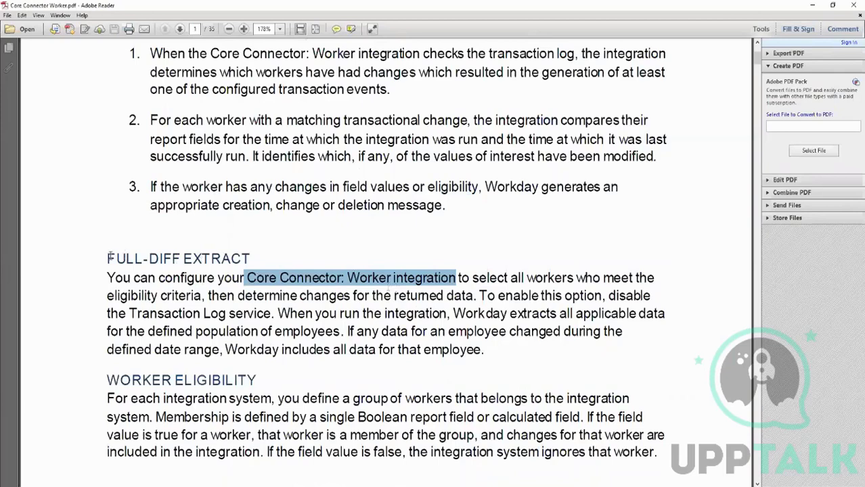
drag(107, 256, 317, 277)
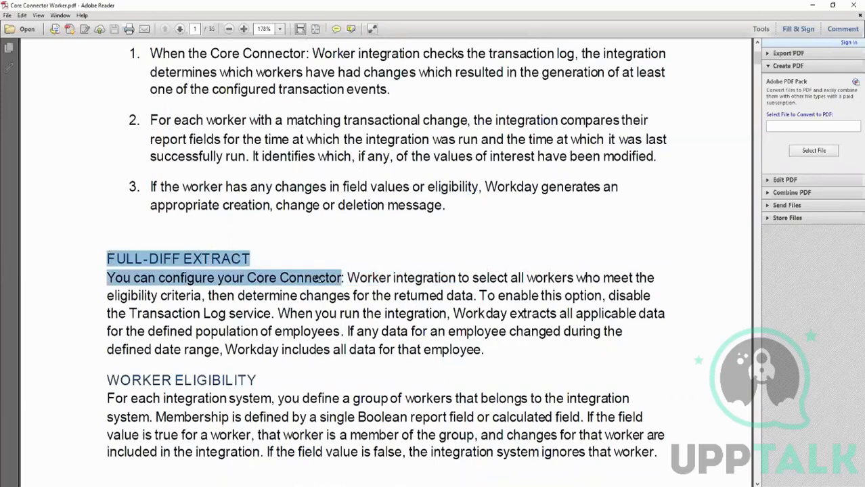
scroll(317, 276, down, 3)
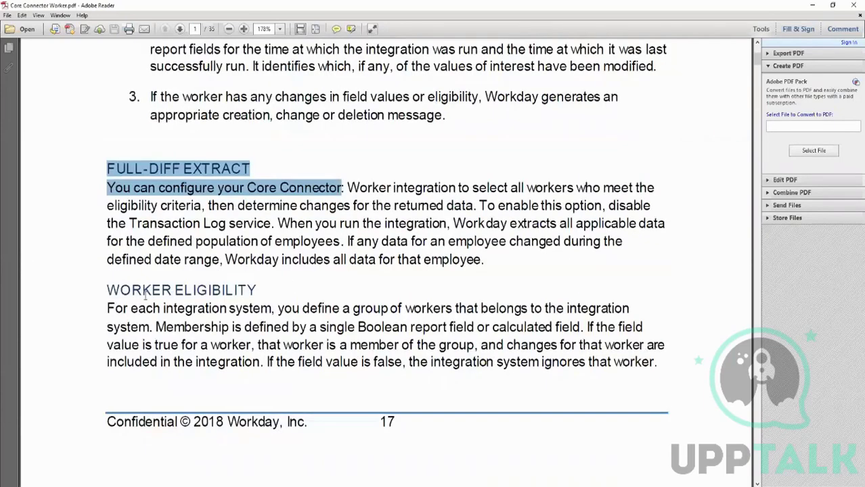
drag(113, 291, 252, 290)
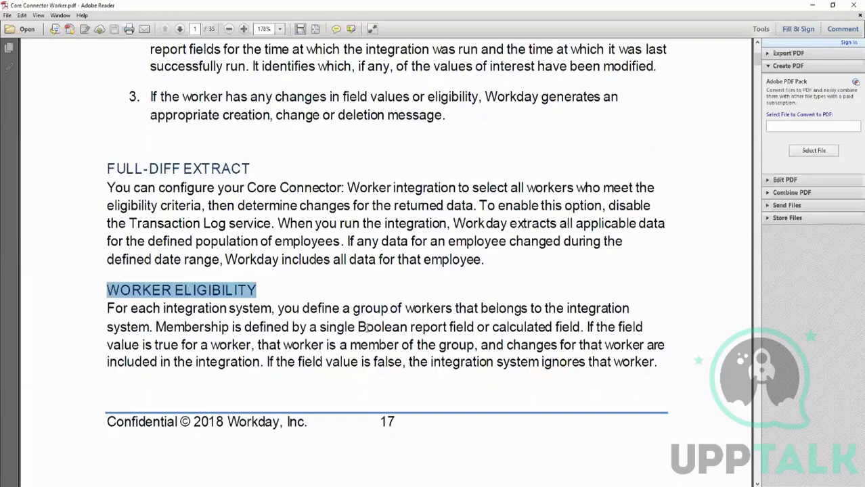
drag(359, 328, 433, 332)
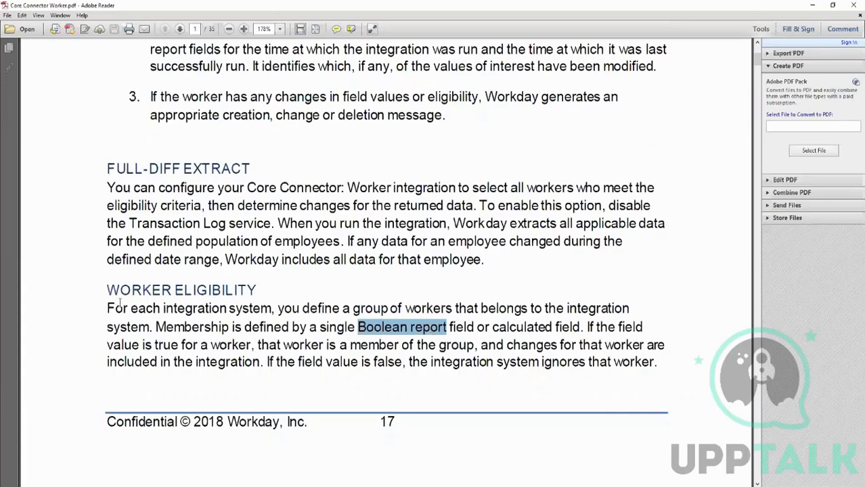
drag(121, 306, 506, 373)
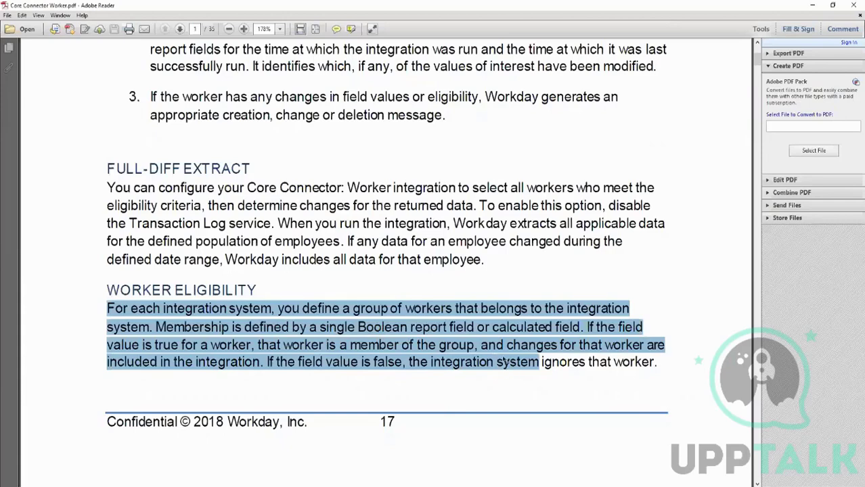
Skim the Integration System Services, Custom Integration System Service and Integration Attributes sections of the connector document.
scroll(508, 366, down, 8)
scroll(503, 347, down, 3)
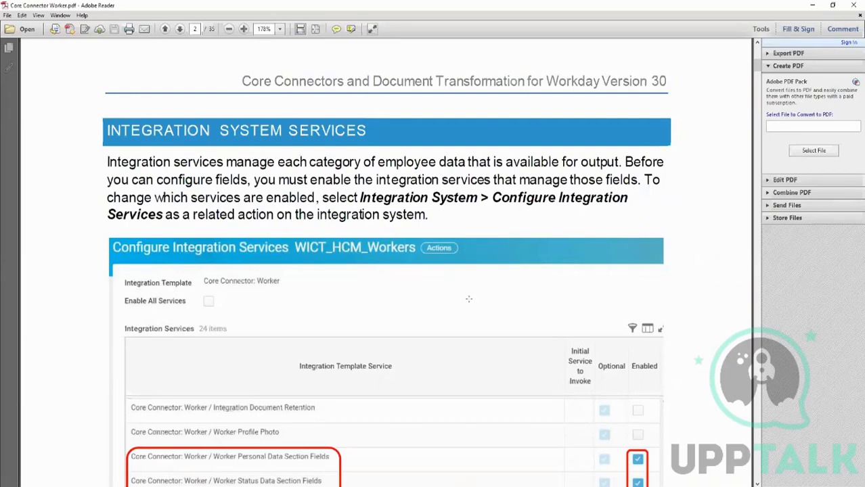
scroll(468, 300, down, 3)
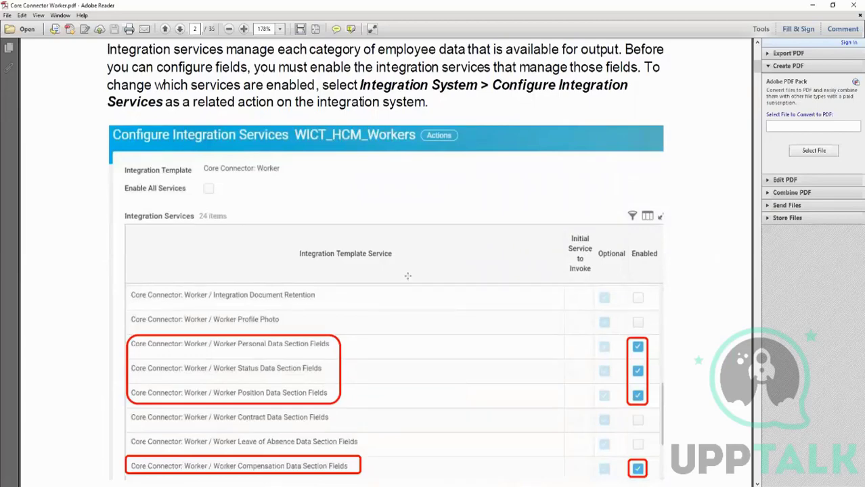
scroll(407, 276, down, 3)
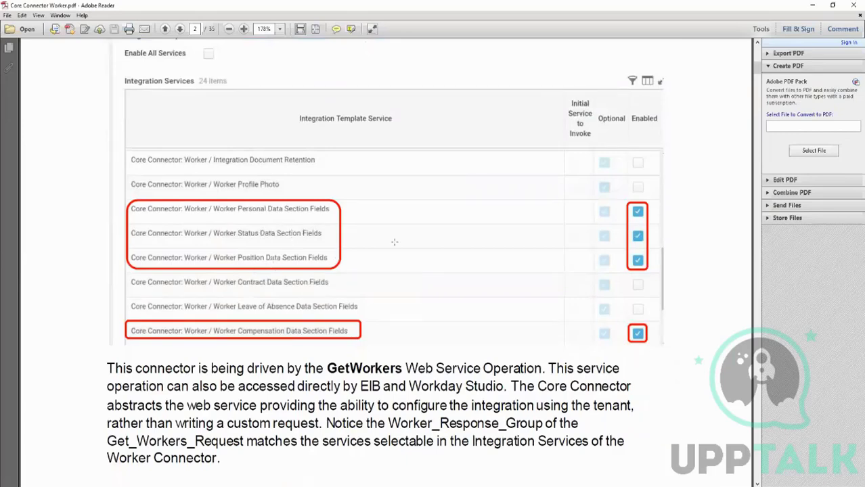
scroll(394, 242, down, 11)
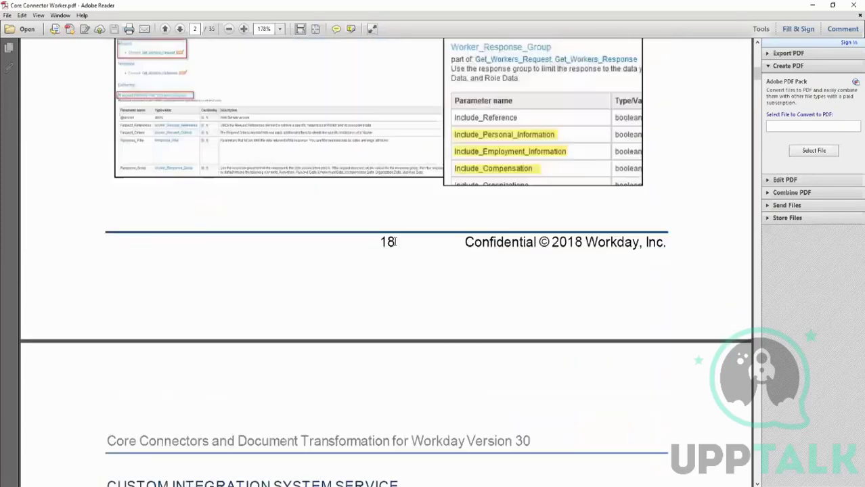
scroll(394, 241, down, 3)
scroll(396, 246, down, 7)
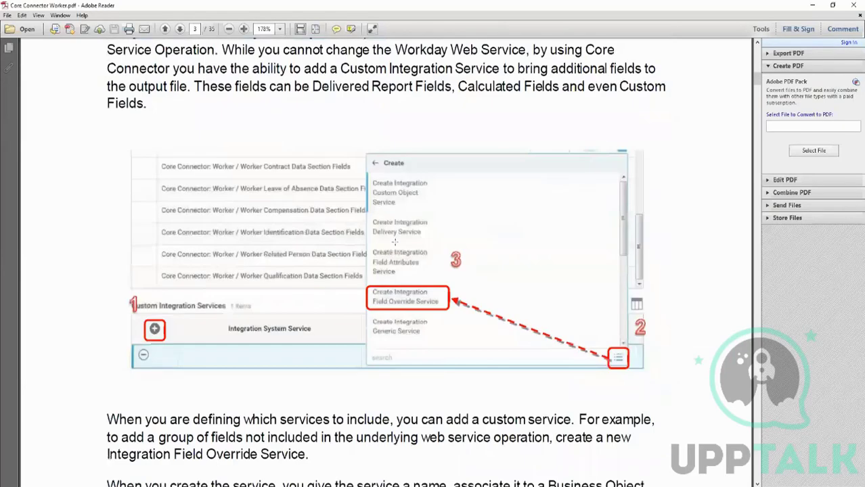
scroll(394, 242, down, 7)
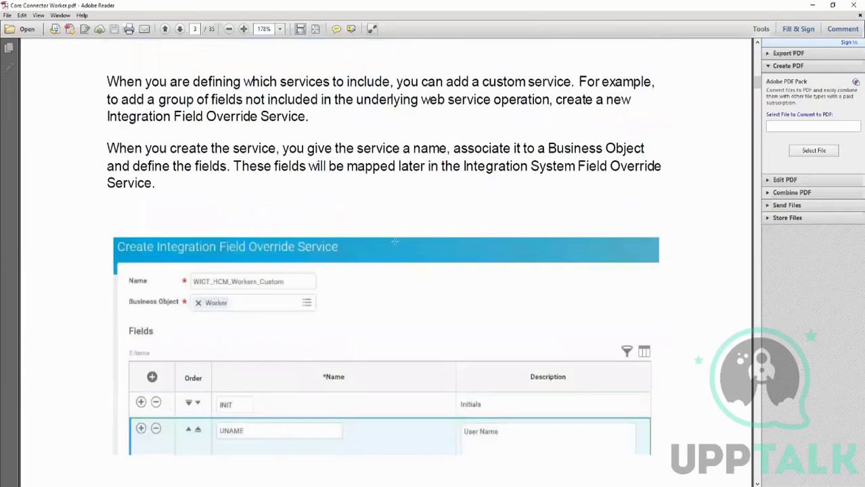
scroll(395, 244, down, 14)
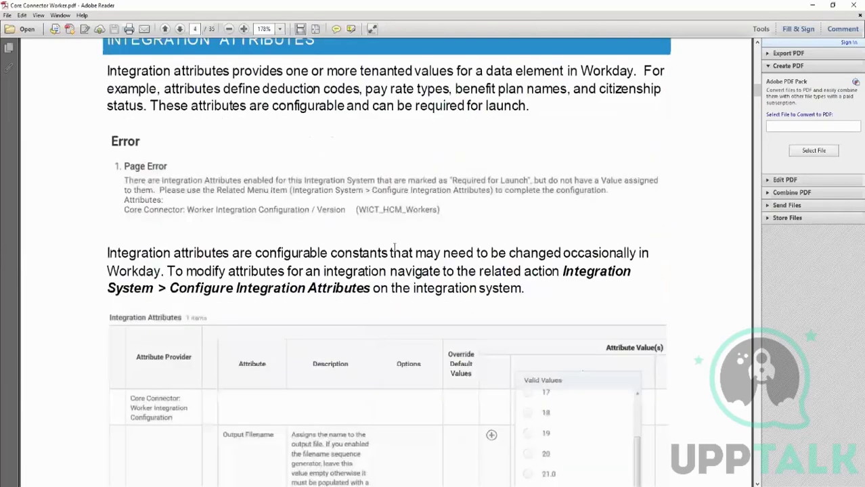
scroll(395, 249, up, 10)
Switch to the Workday Integration Events window in Chrome and search for "create integ sys".
mouse_move(47, 484)
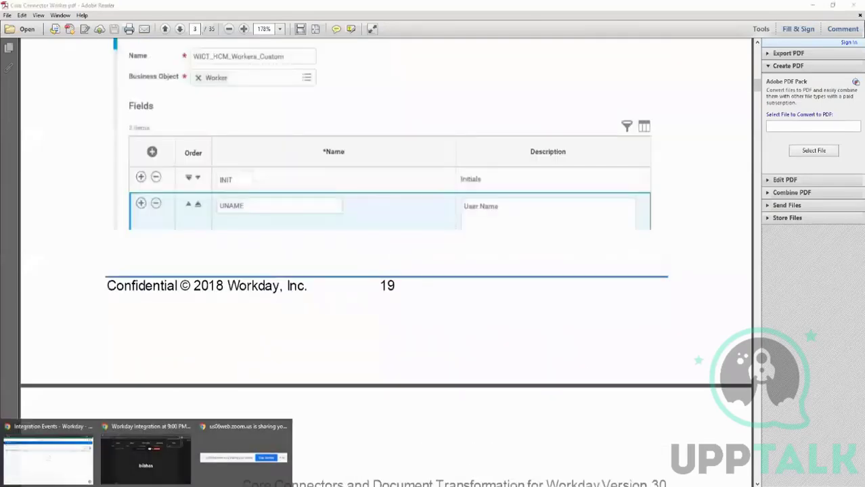
click(66, 461)
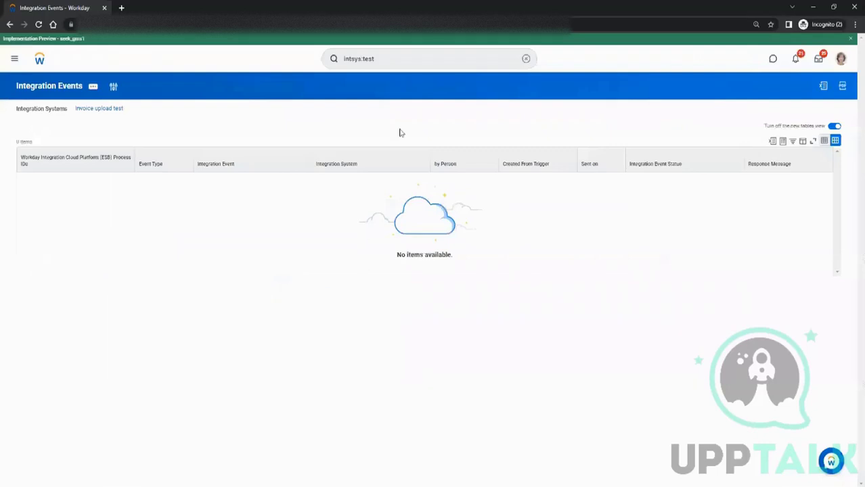
click(406, 59)
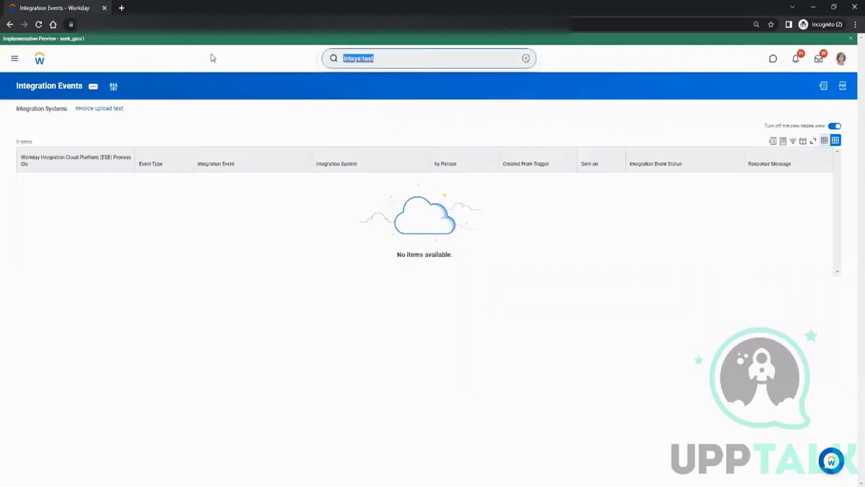
key(BackSpace)
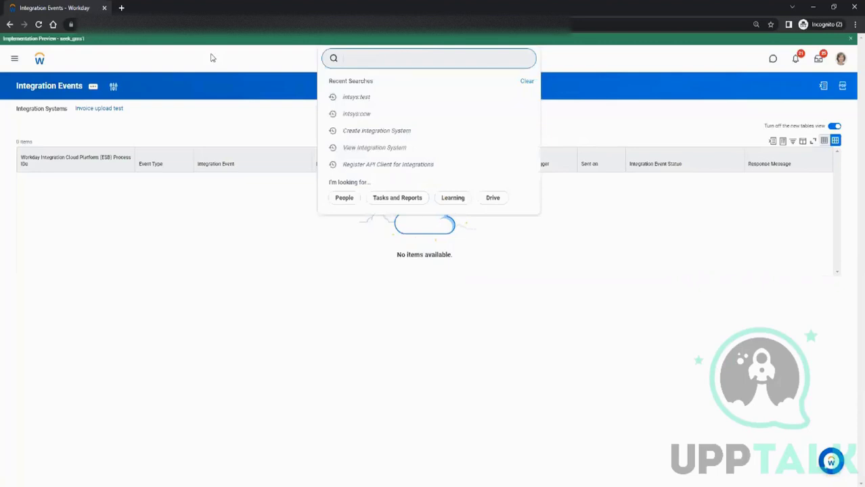
text(c)
key(BackSpace)
text(create integ sys)
key(Return)
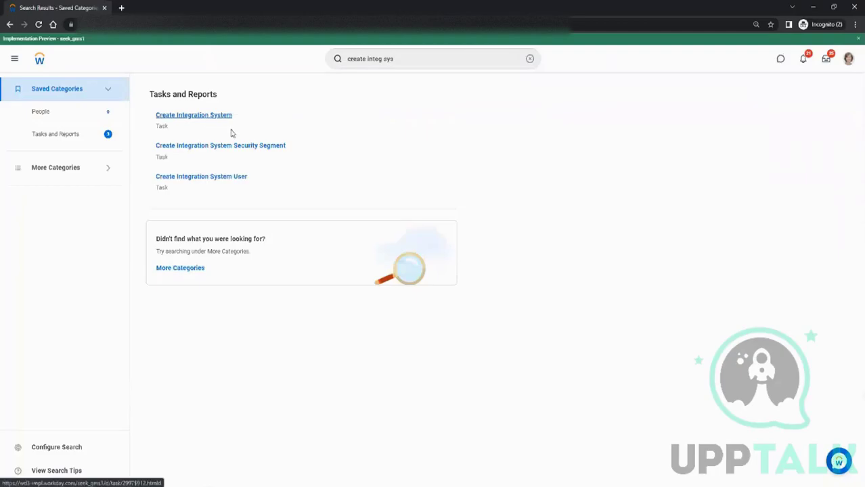
Create an integration system named INT_TEST from the Core Connector: Worker template.
click(231, 134)
click(396, 140)
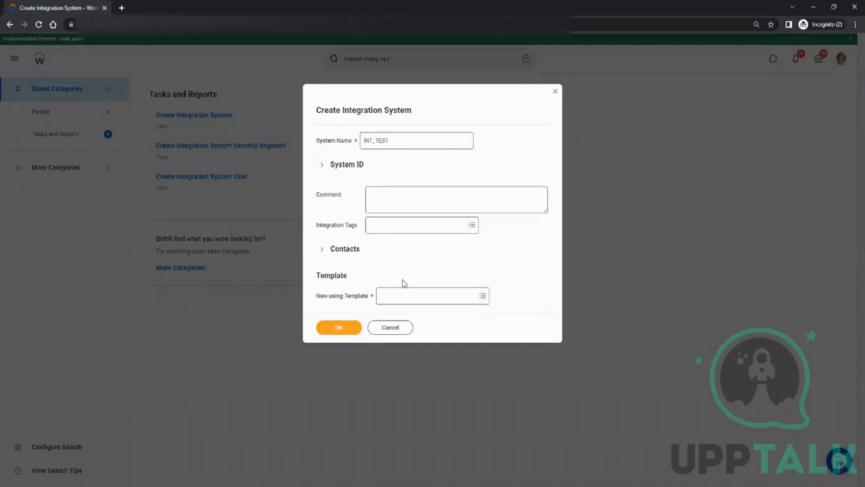
click(389, 297)
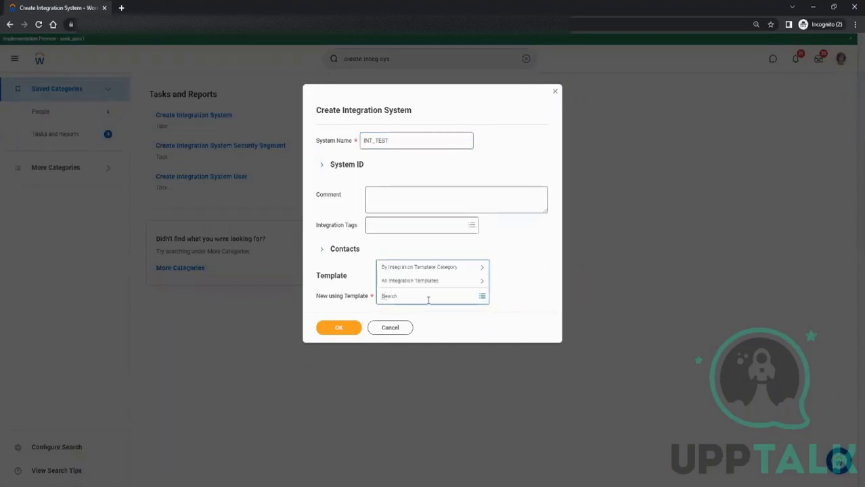
text(core connector work)
key(Return)
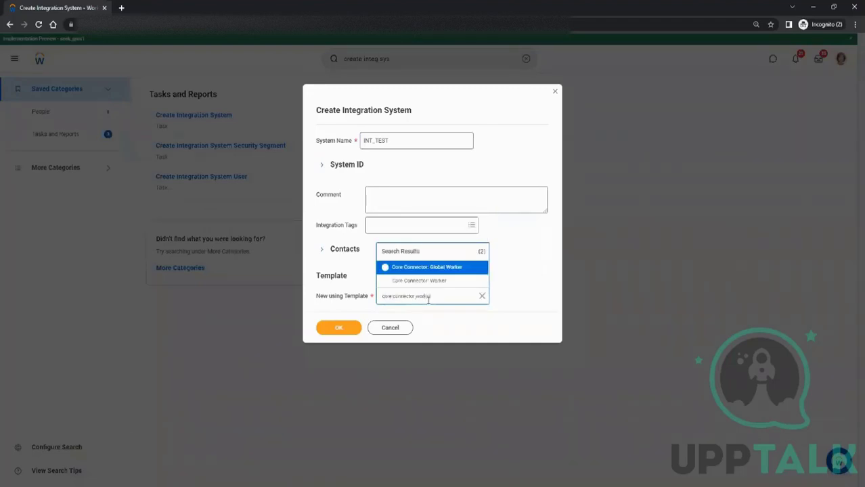
click(430, 281)
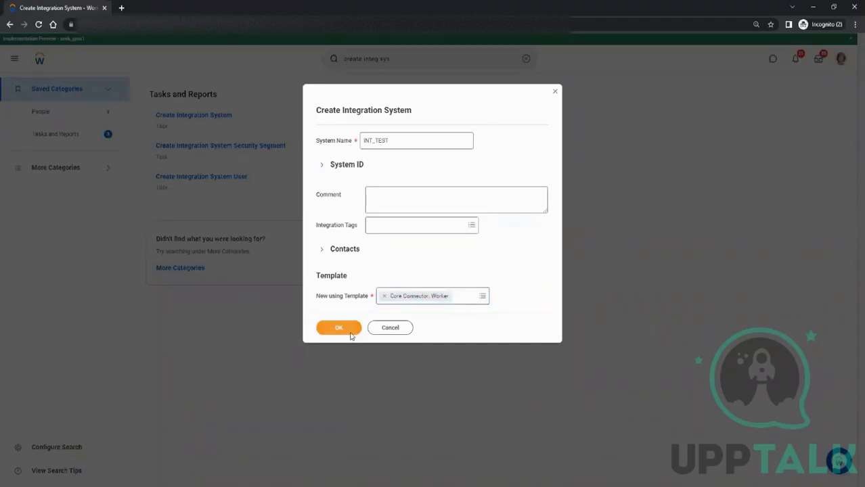
click(350, 330)
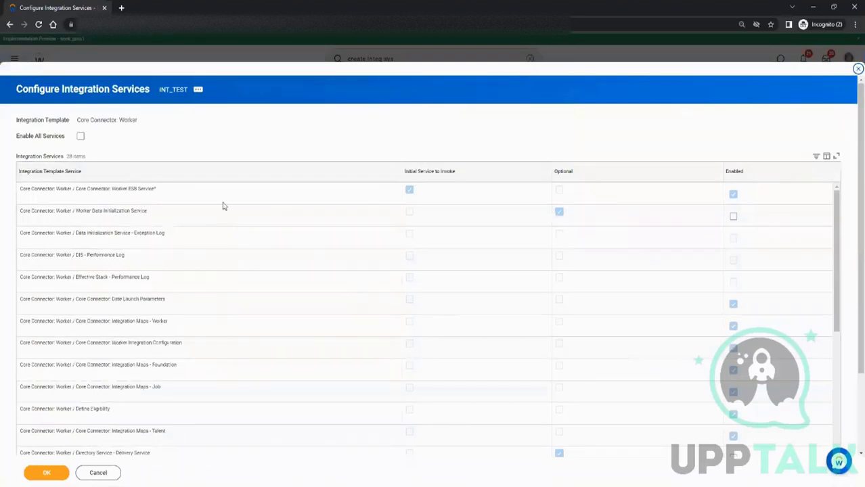
Review the integration services offered for INT_TEST, highlighting the qualification, identification and leave of absence data section entries.
scroll(375, 111, down, 1)
scroll(375, 111, down, 1)
scroll(547, 230, down, 4)
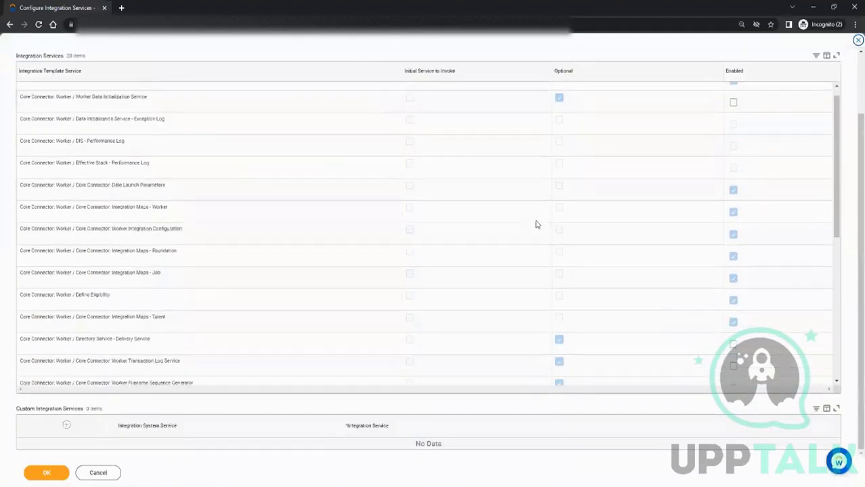
scroll(535, 223, down, 1)
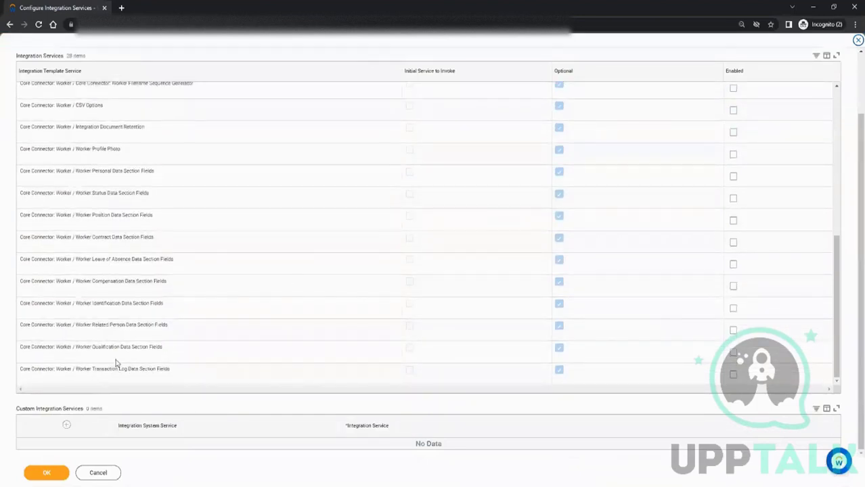
drag(98, 347, 156, 344)
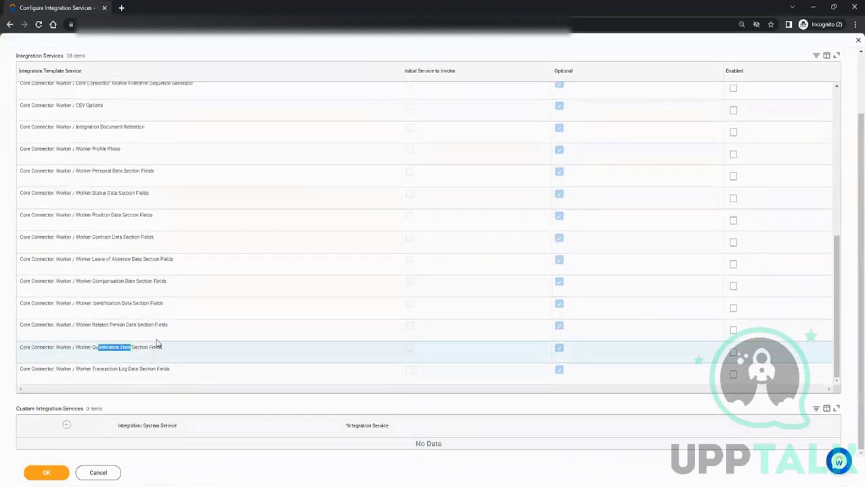
drag(99, 303, 156, 304)
click(93, 278)
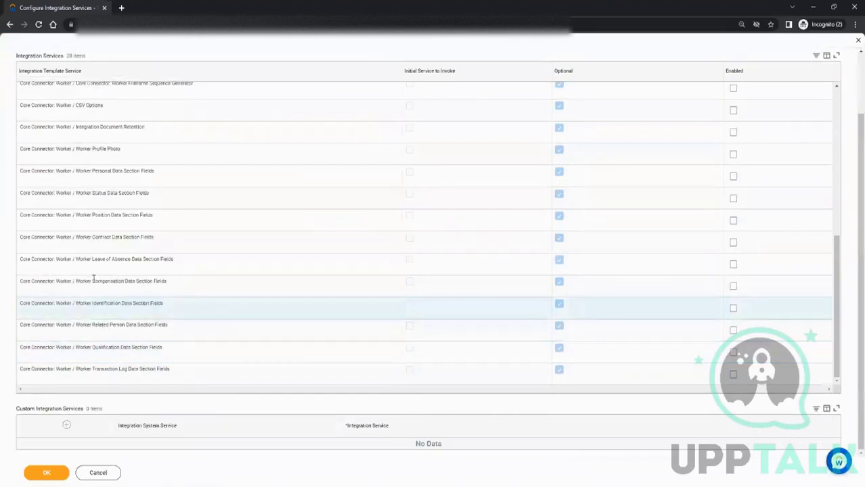
drag(93, 278, 165, 278)
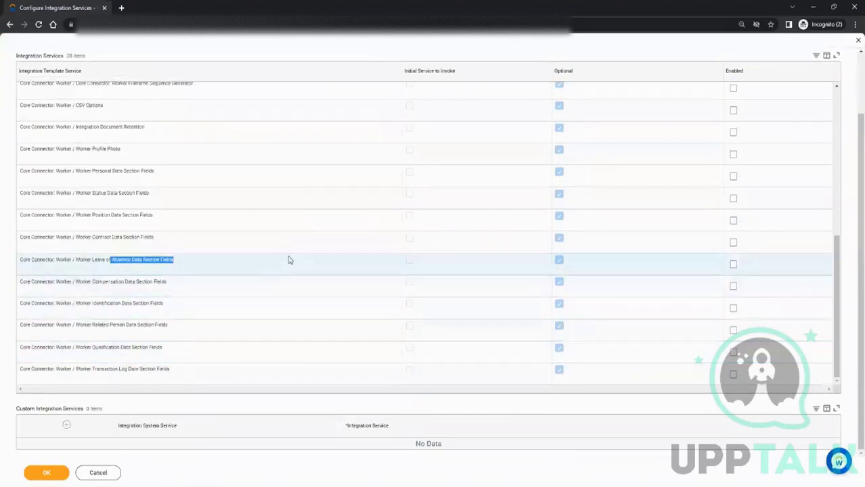
scroll(290, 257, up, 10)
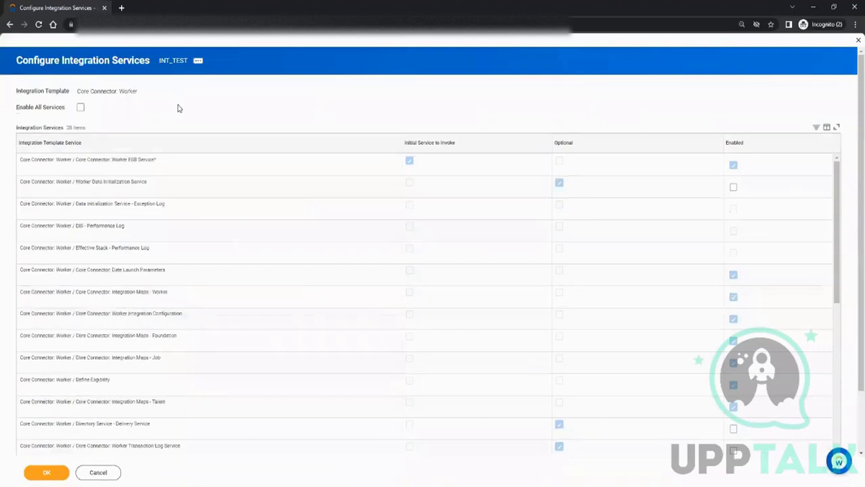
Enable all integration services for INT_TEST, review the full list and the Custom Integration Services heading, and save the configuration.
click(81, 108)
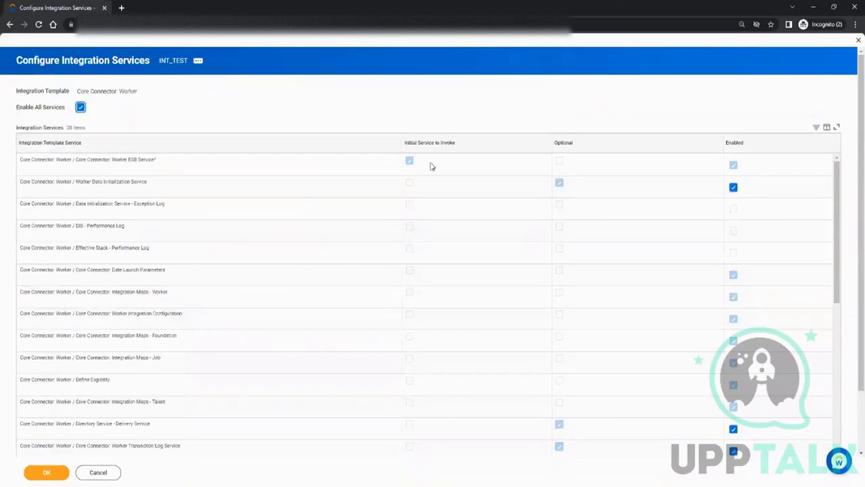
scroll(481, 195, down, 10)
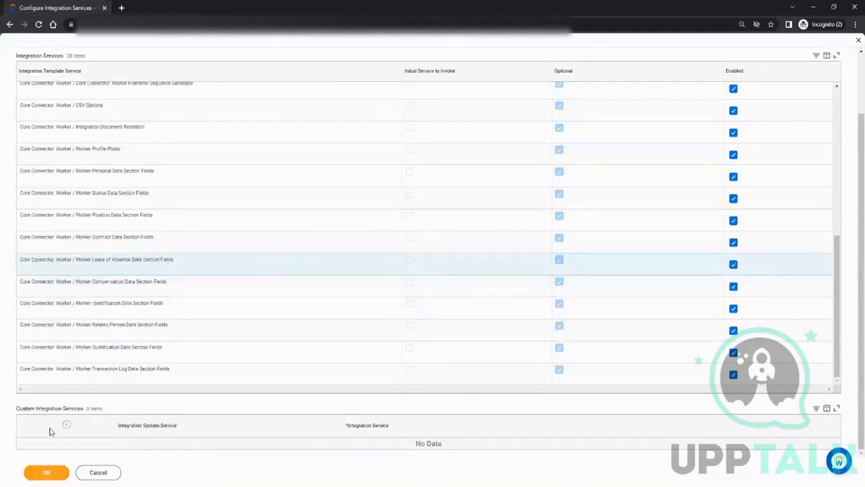
drag(16, 409, 96, 411)
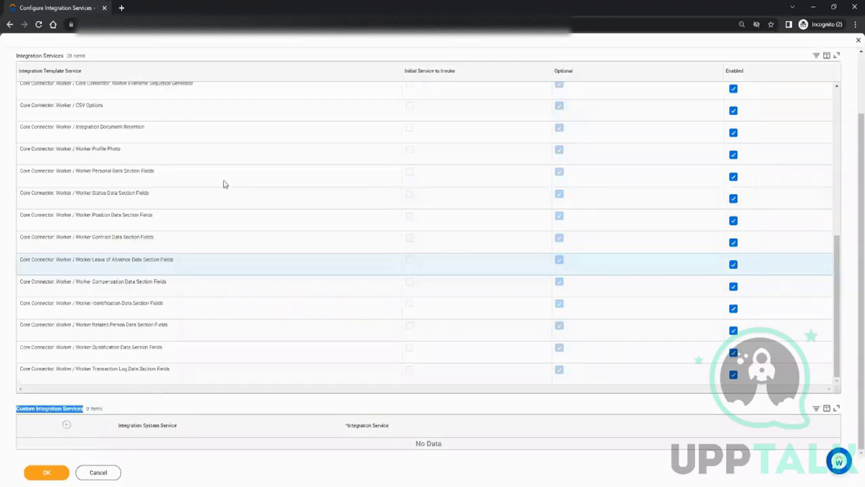
scroll(217, 224, up, 10)
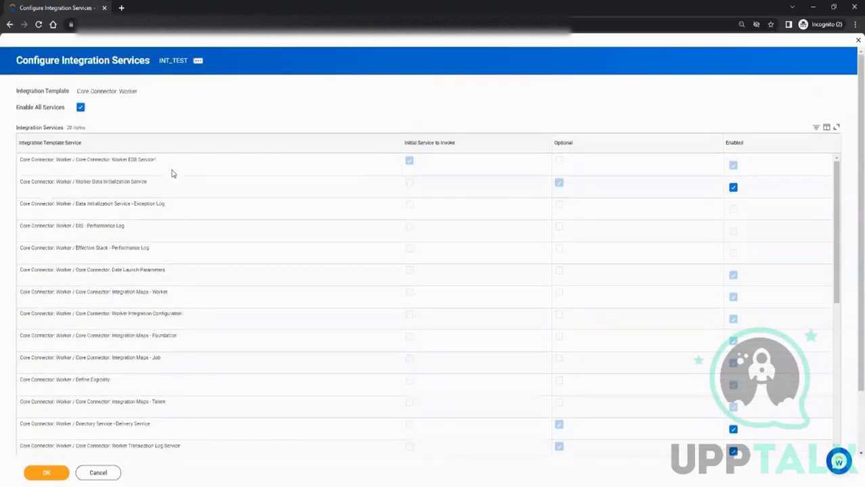
click(46, 473)
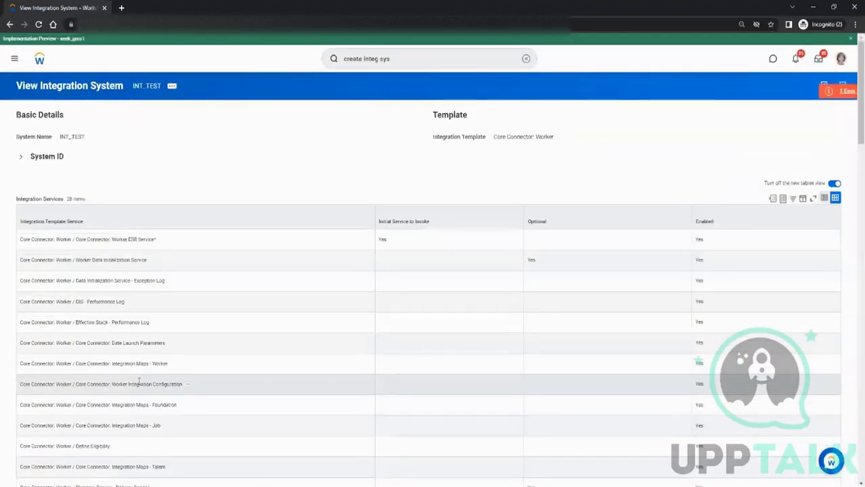
Look through the enabled services of INT_TEST, its integration maps and its integration attributes.
scroll(392, 193, down, 15)
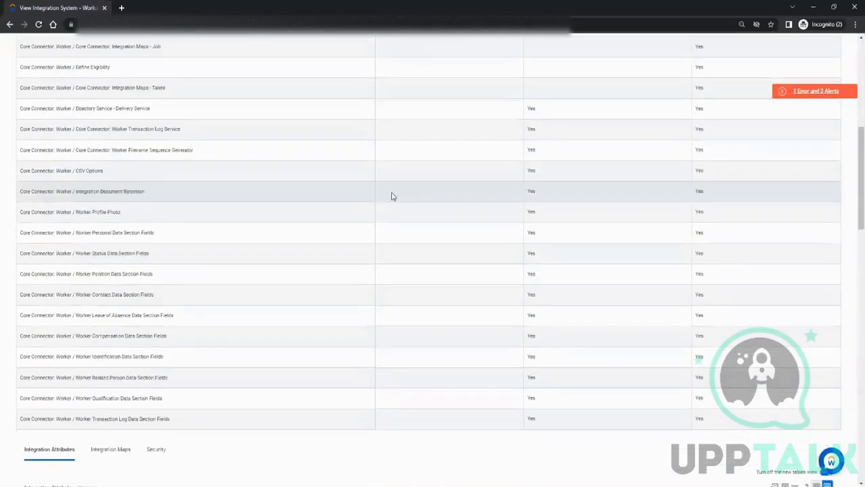
scroll(266, 335, up, 3)
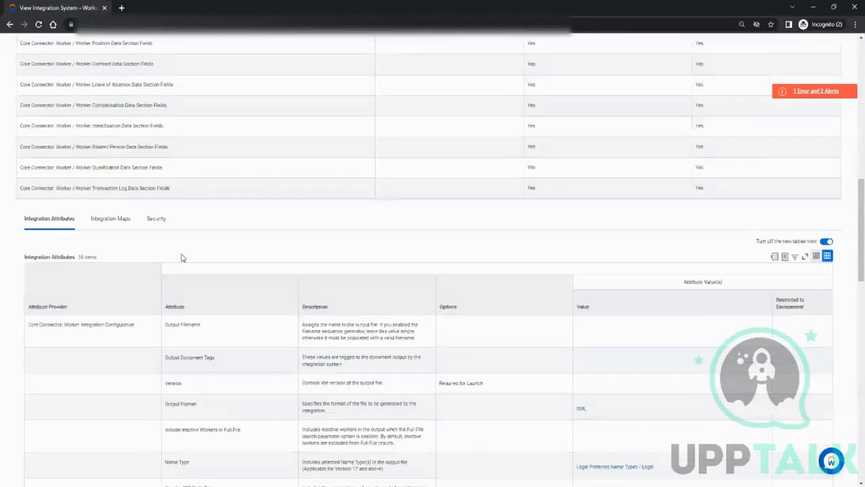
click(110, 222)
click(50, 220)
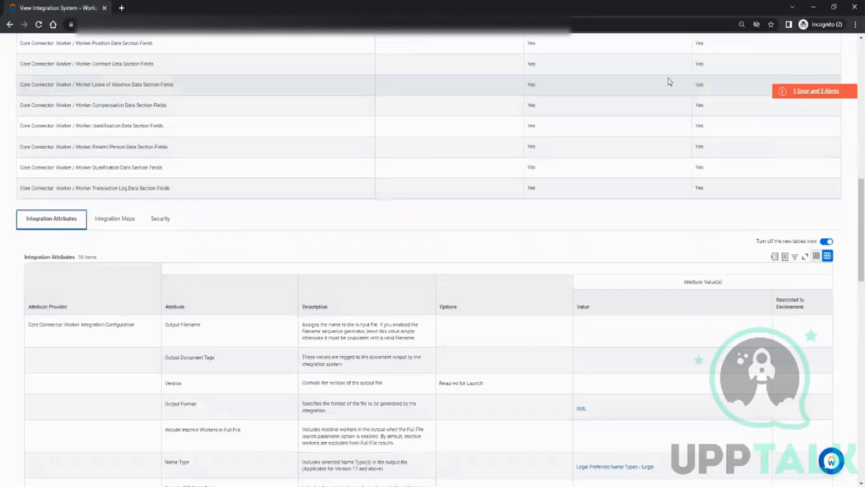
Read the INT_TEST error and alert details, highlighting the wording on required-for-launch attributes, and close them.
click(790, 98)
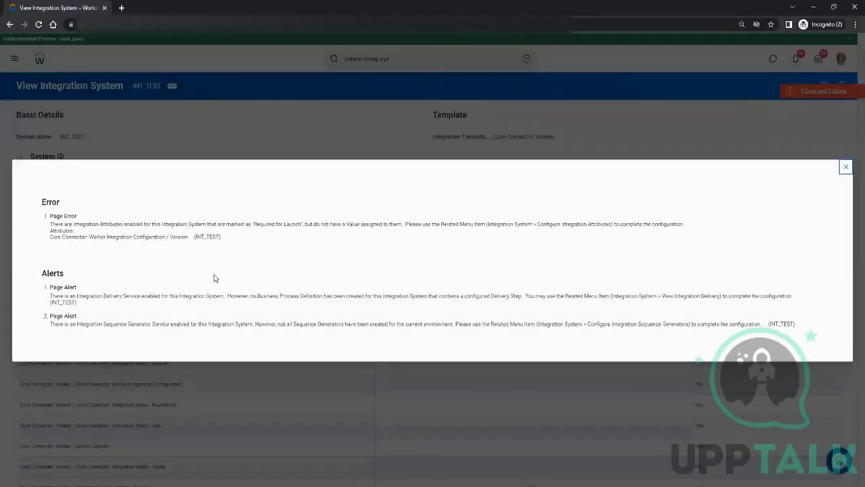
drag(115, 224, 49, 224)
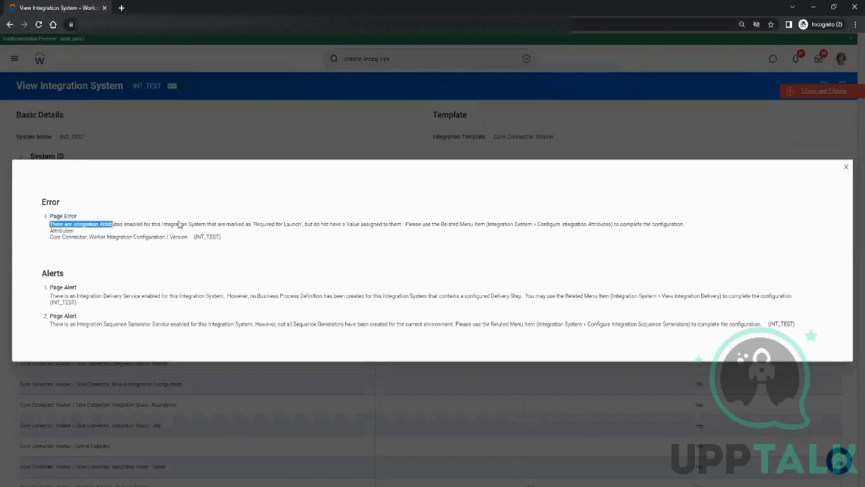
drag(260, 224, 394, 224)
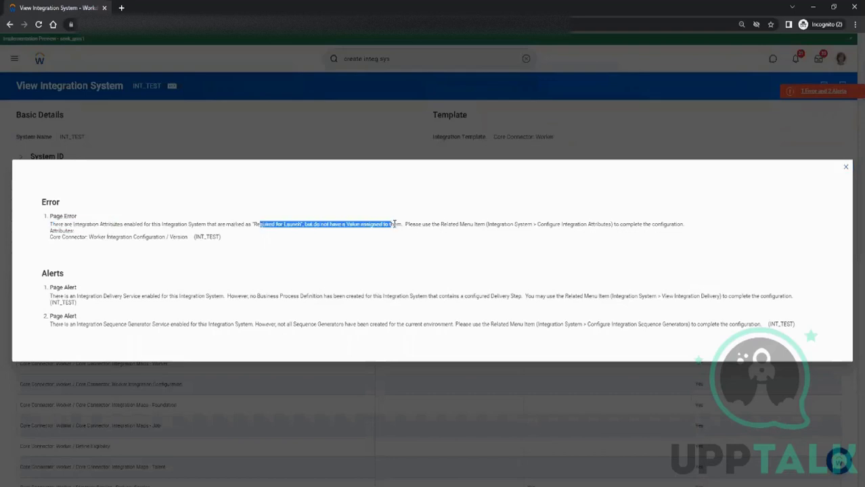
click(498, 239)
click(827, 133)
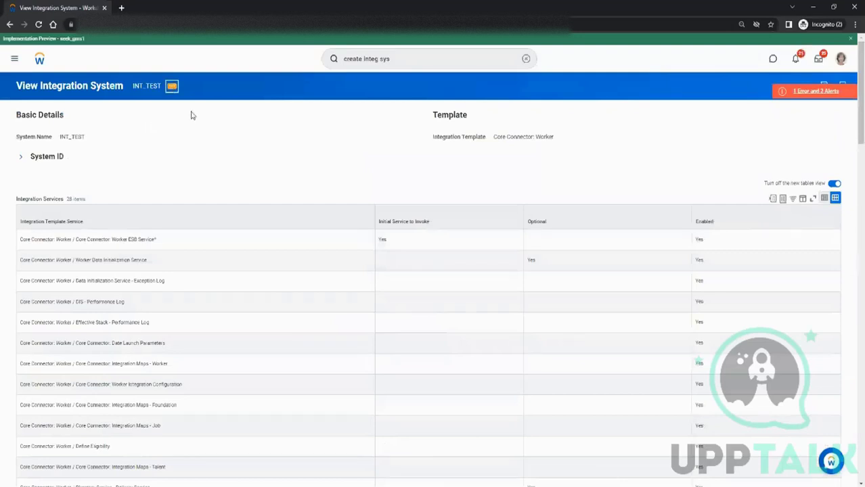
Open the integration attributes configuration for INT_TEST and set the Output Filename to test_output.xml.
mouse_move(215, 121)
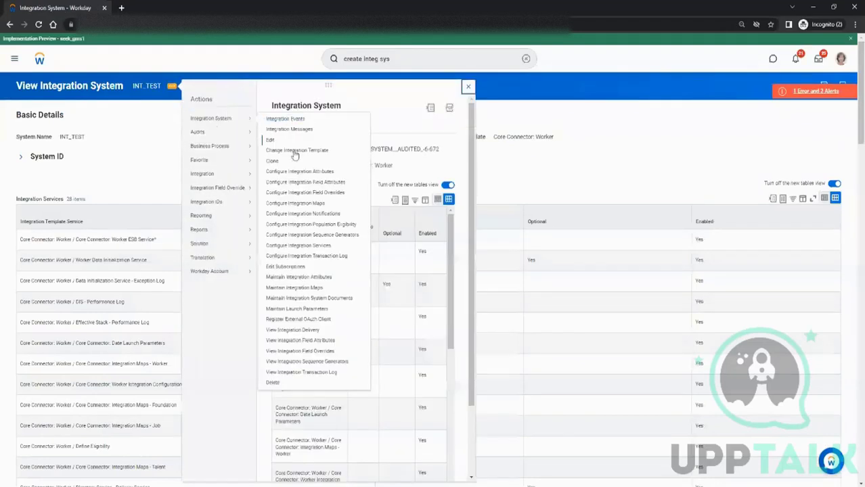
click(299, 172)
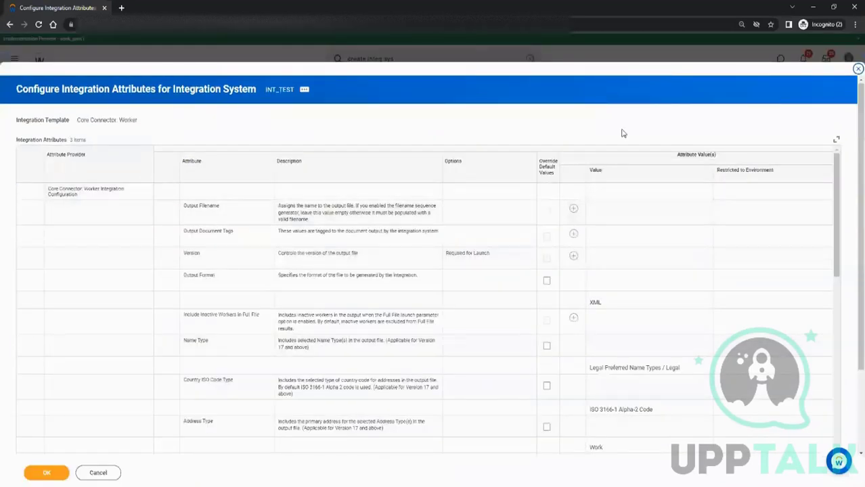
scroll(624, 134, down, 1)
scroll(752, 180, up, 1)
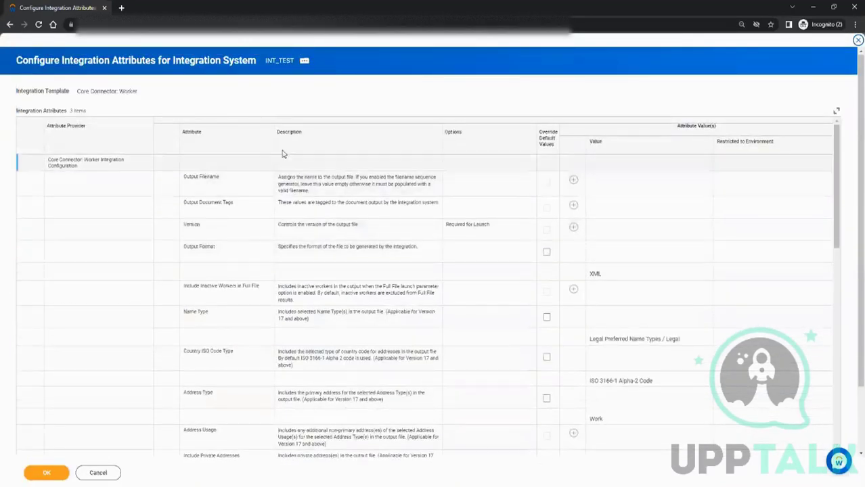
drag(185, 179, 218, 178)
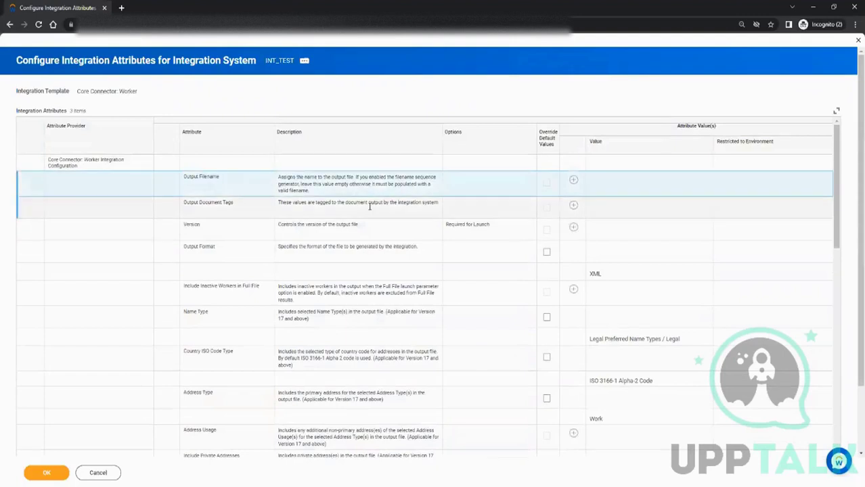
click(574, 182)
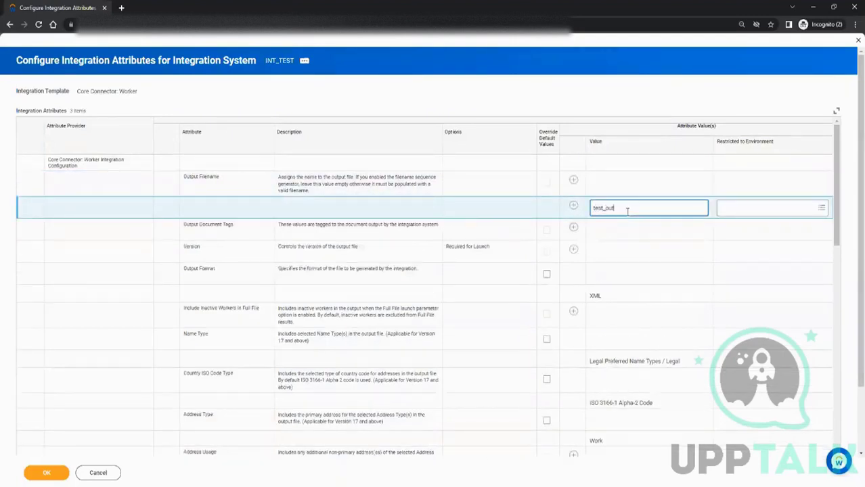
text(test_output.xml)
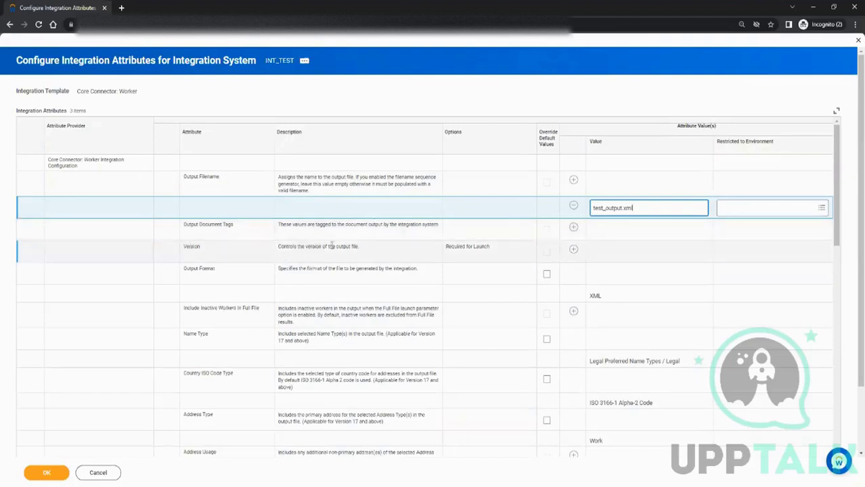
Add a value for the required Version attribute and set it to 34.0.
click(355, 247)
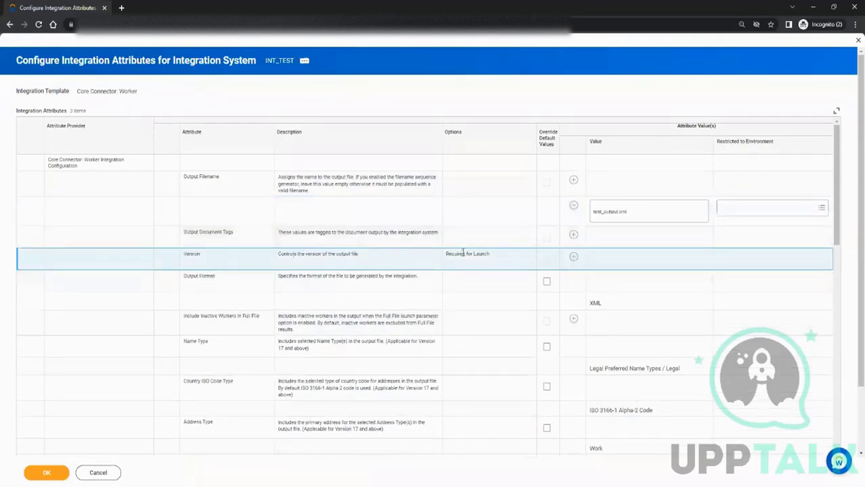
click(574, 258)
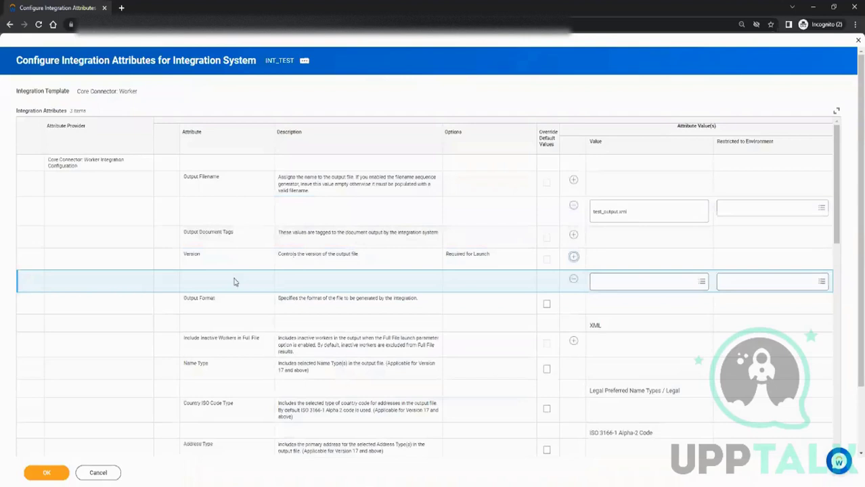
click(613, 281)
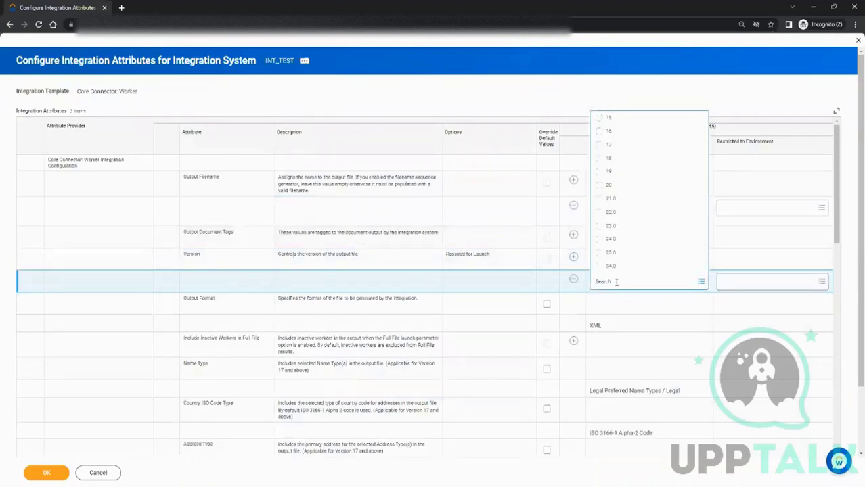
click(610, 267)
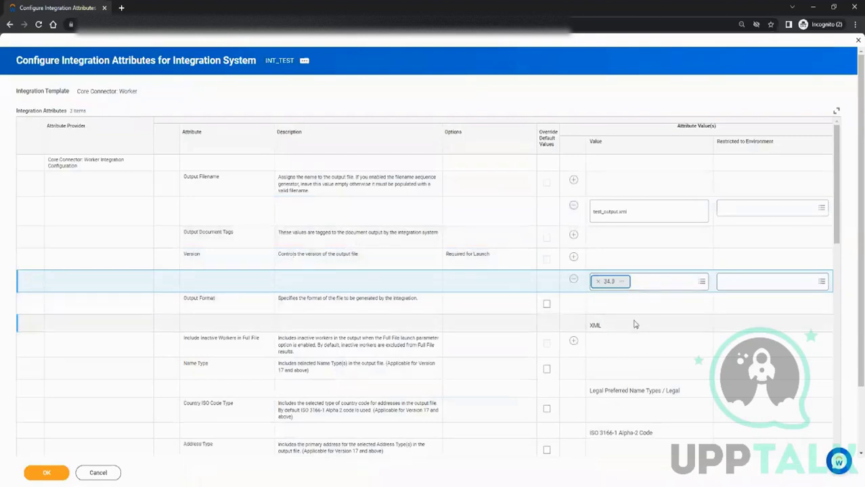
Add a value for Include Inactive Workers in Full File, try enabling it, and leave it unchecked.
click(596, 324)
scroll(339, 335, down, 1)
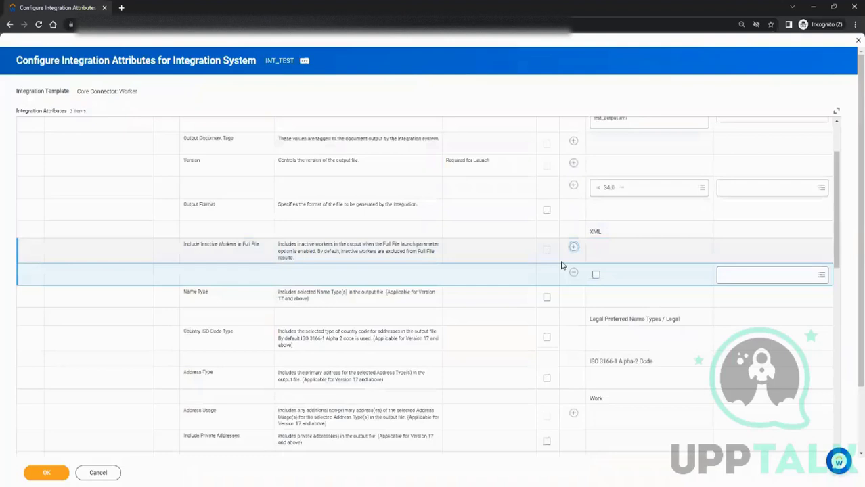
click(597, 275)
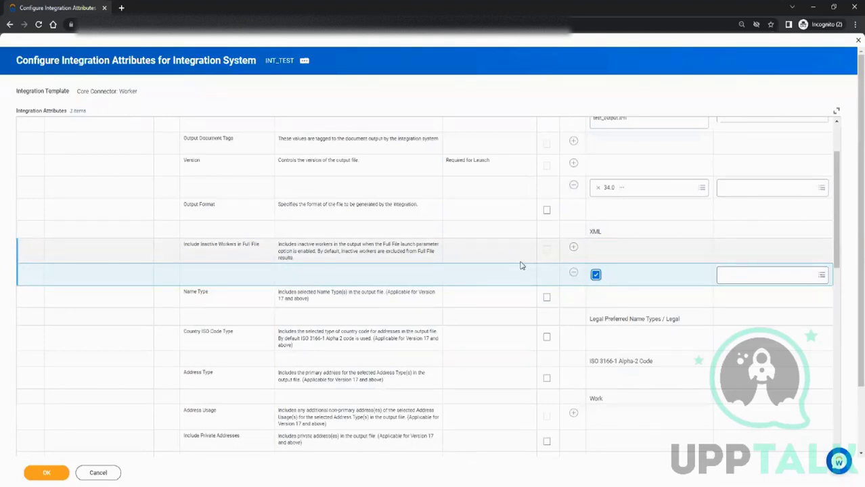
click(596, 274)
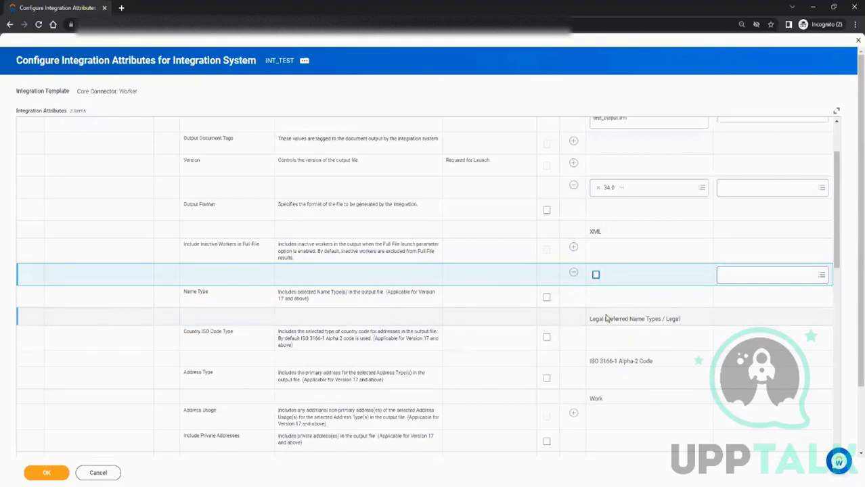
Override the default values of the Name Type attribute and select Legal.
click(547, 297)
click(650, 323)
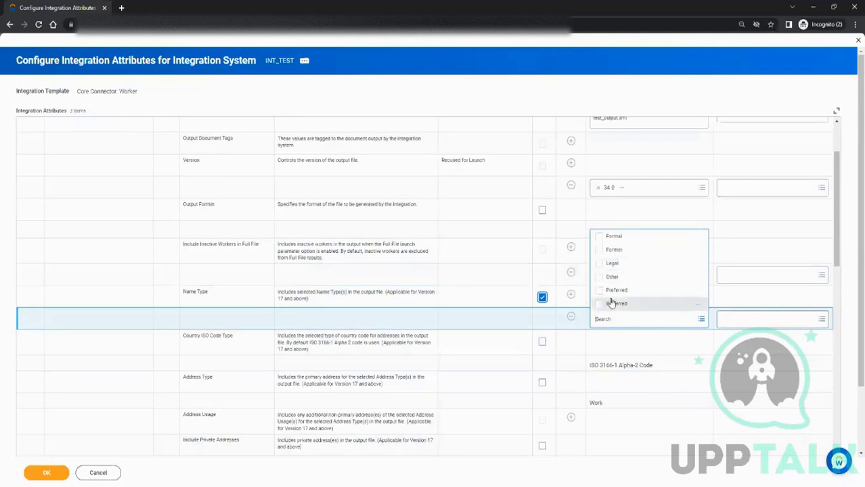
click(614, 264)
click(485, 323)
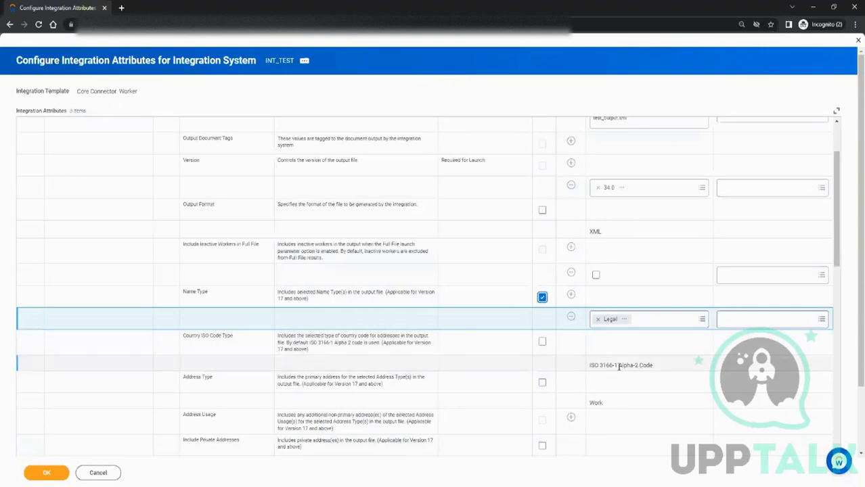
Override the default Country ISO Code Type and select ISO 3166-1 Alpha-3 Code.
click(542, 342)
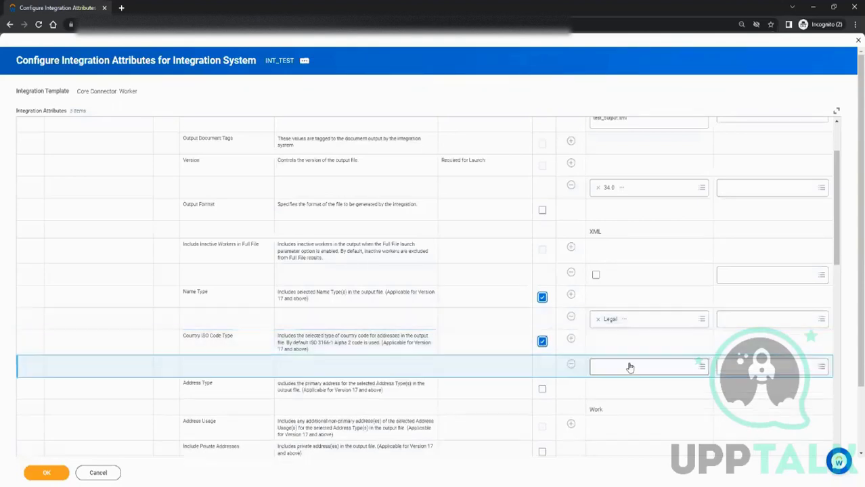
click(629, 367)
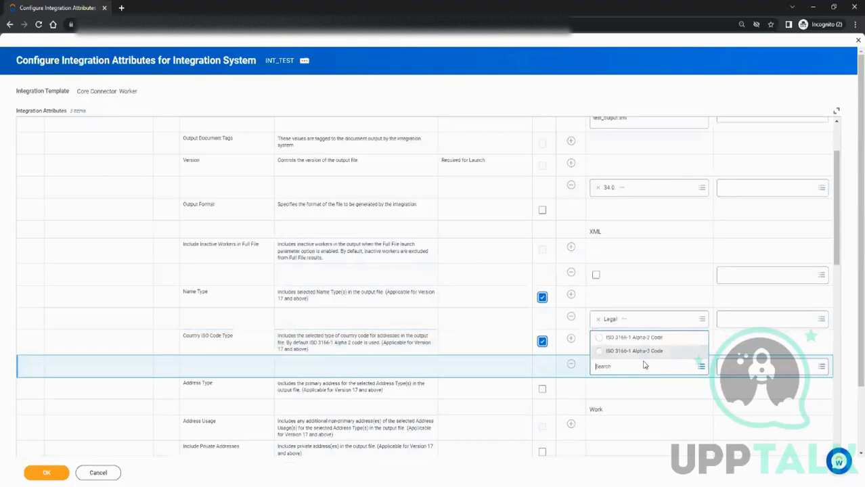
click(647, 351)
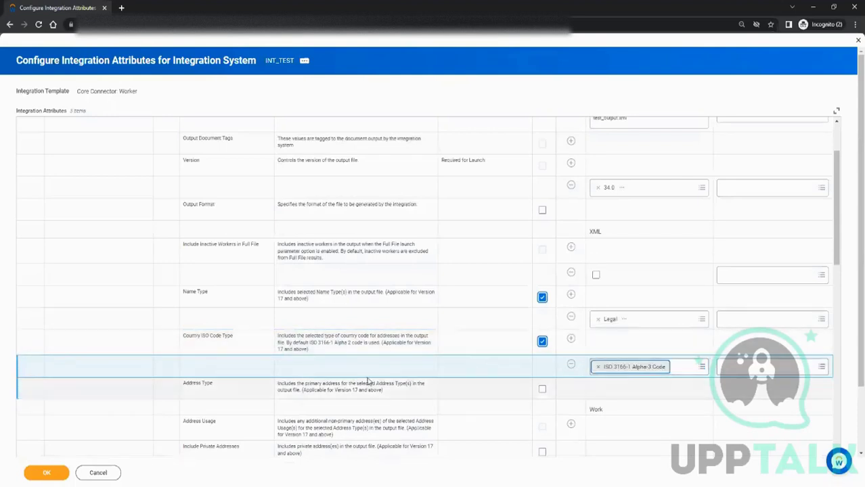
Review the remaining integration attributes from Address Type through the CSV options and Document Retention Policy, highlighting Address Type.
double_click(193, 384)
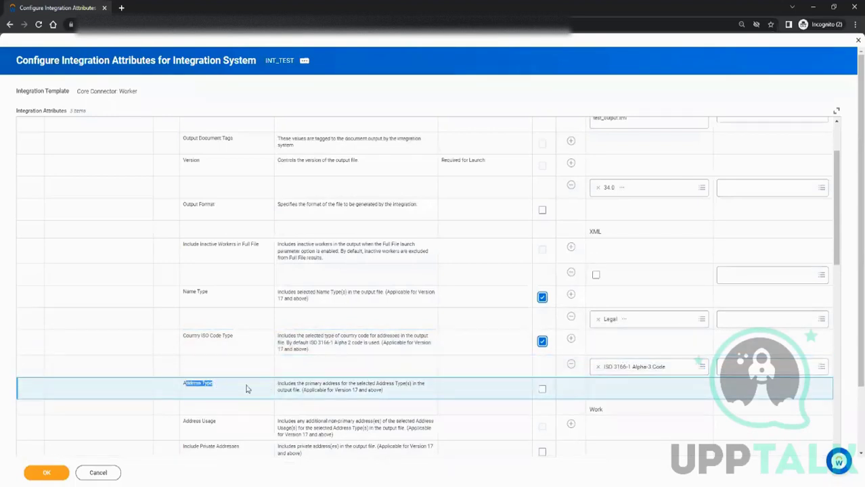
click(245, 388)
scroll(467, 328, down, 2)
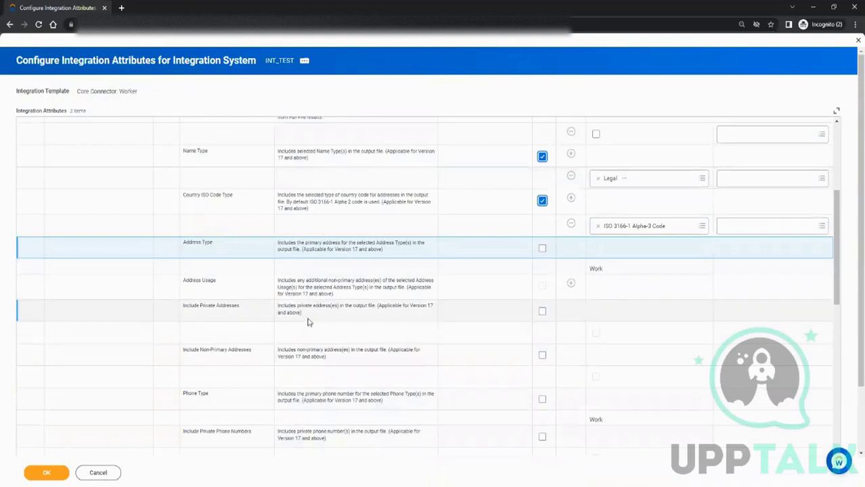
scroll(284, 328, down, 2)
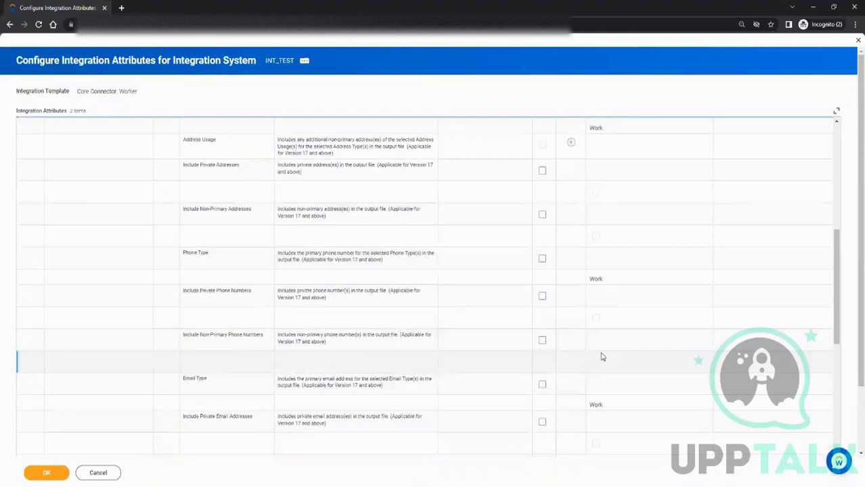
scroll(602, 357, down, 2)
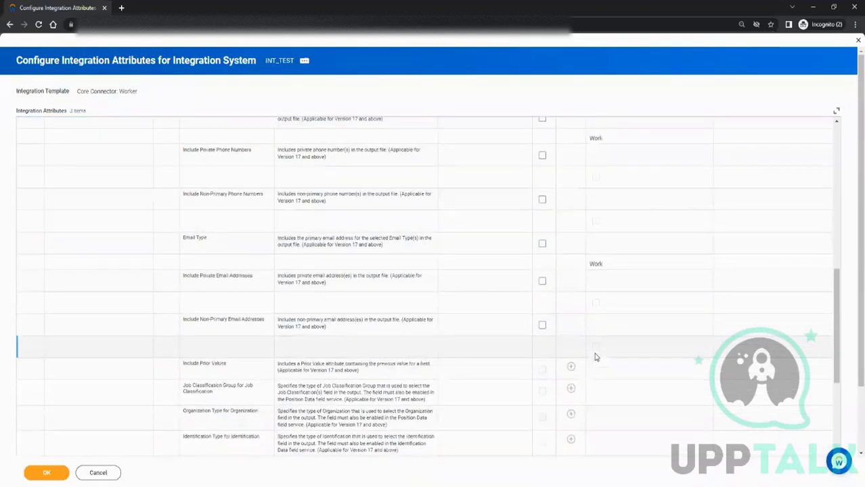
scroll(596, 357, down, 2)
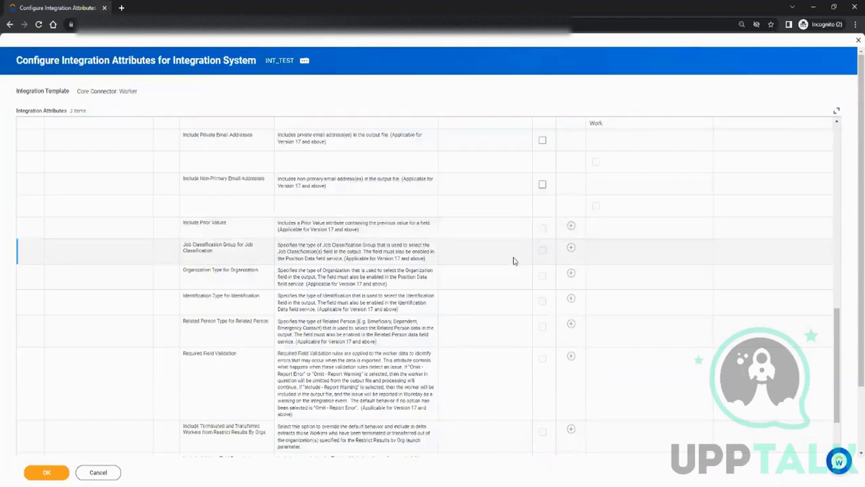
scroll(469, 275, down, 4)
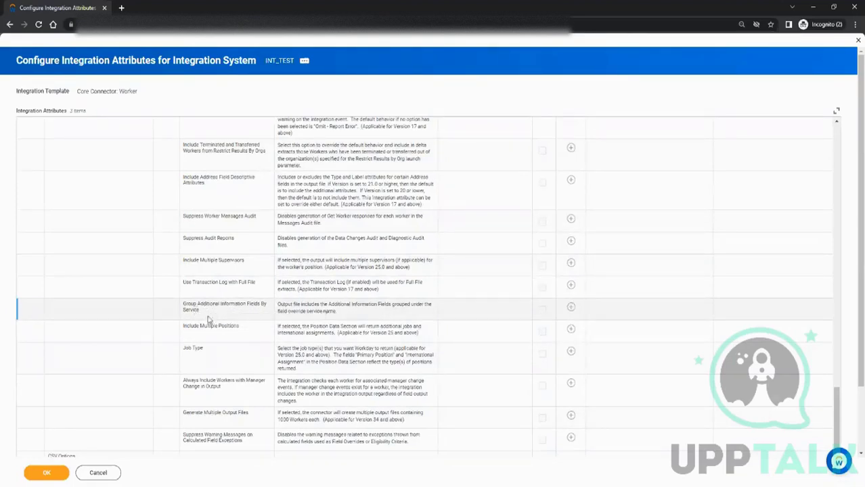
scroll(349, 287, down, 3)
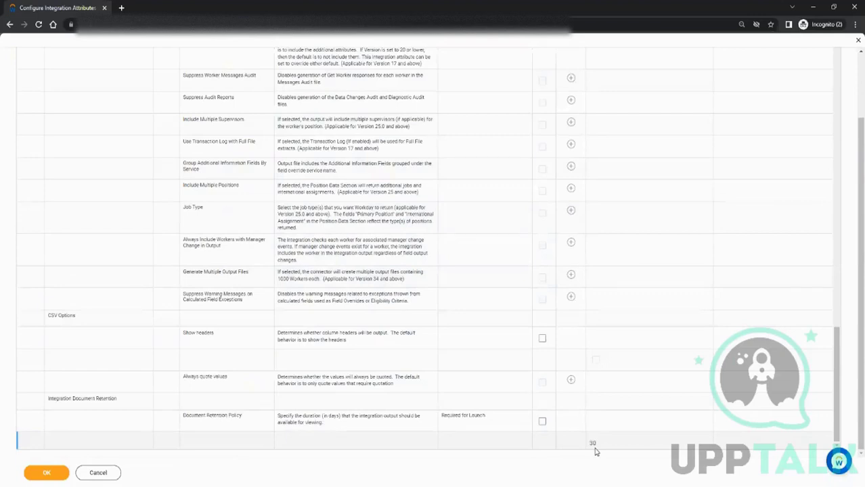
scroll(356, 332, up, 5)
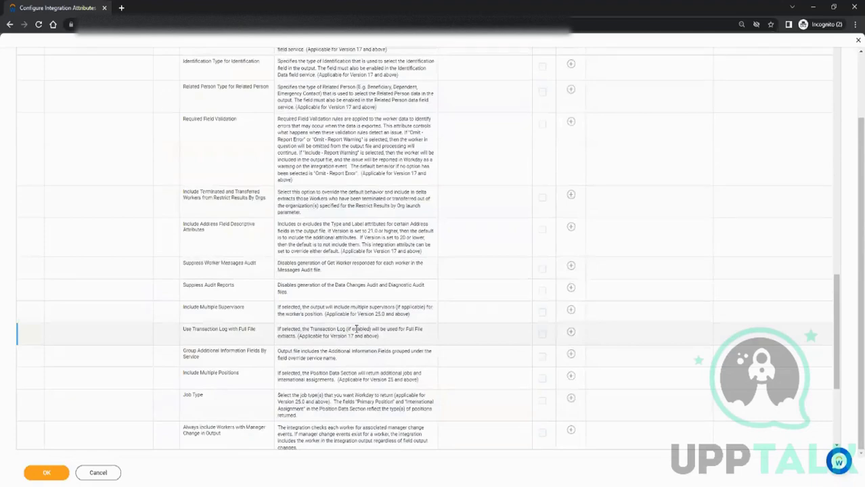
scroll(357, 329, up, 15)
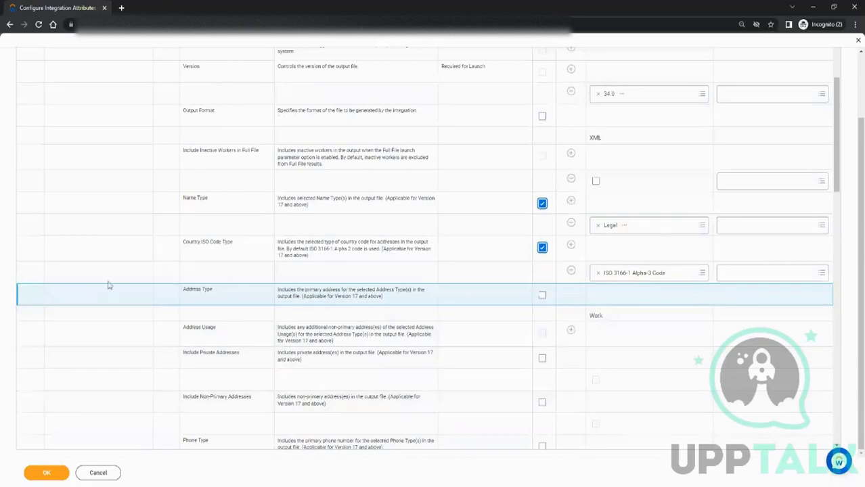
scroll(108, 283, up, 5)
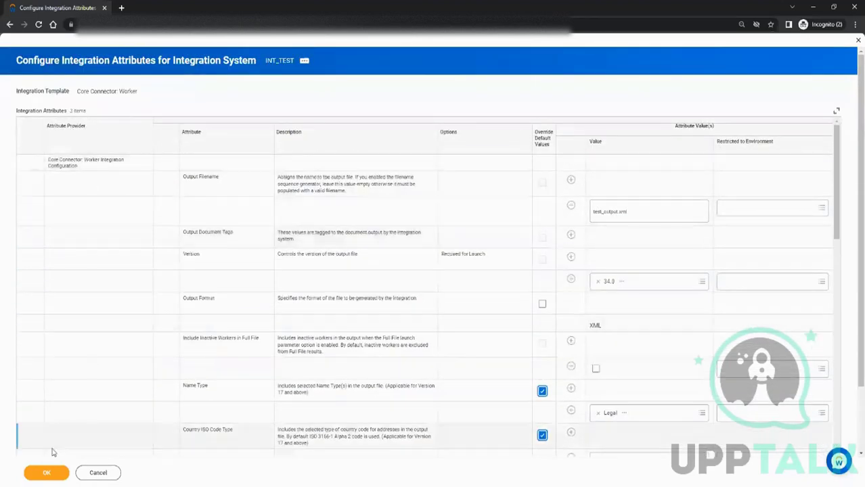
Save the attribute configuration and check the saved values in the integration attributes of INT_TEST.
click(40, 471)
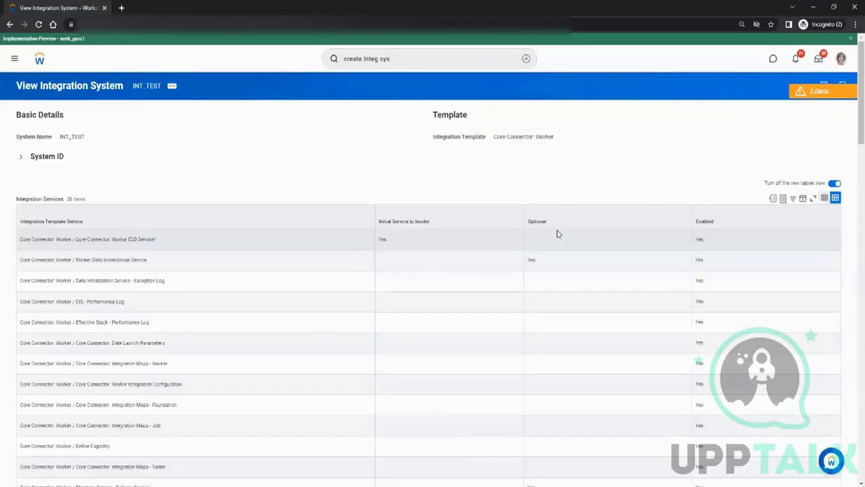
scroll(321, 136, down, 10)
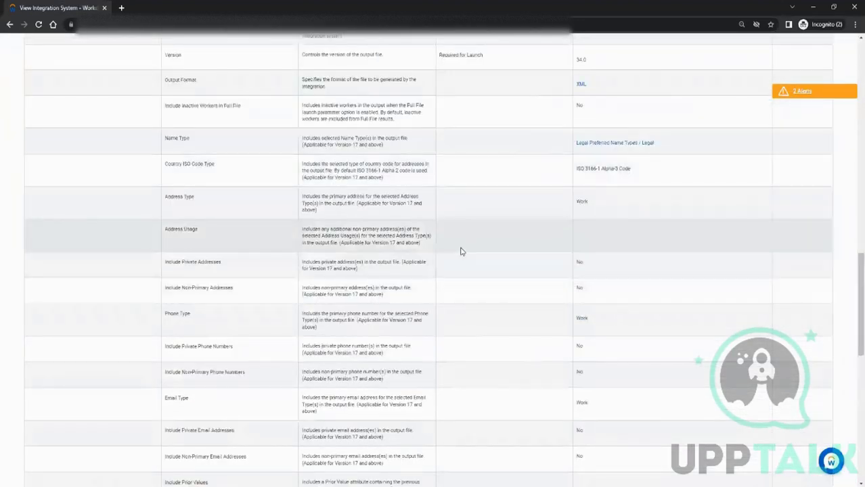
scroll(460, 247, up, 4)
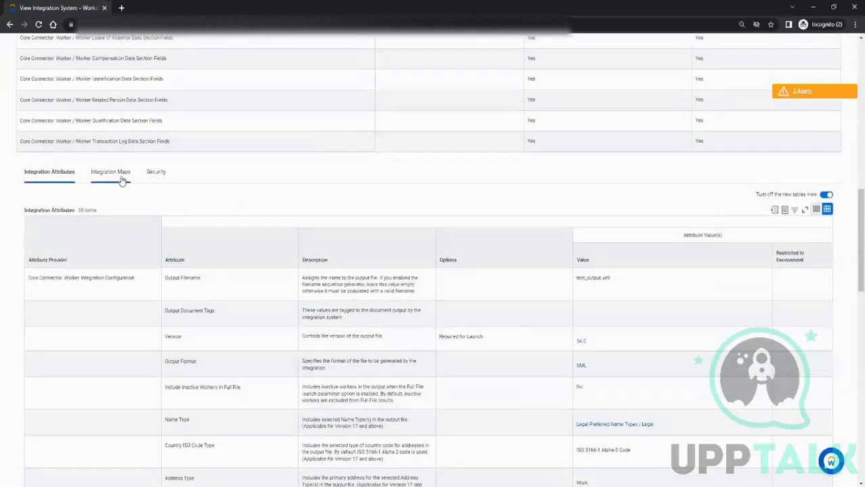